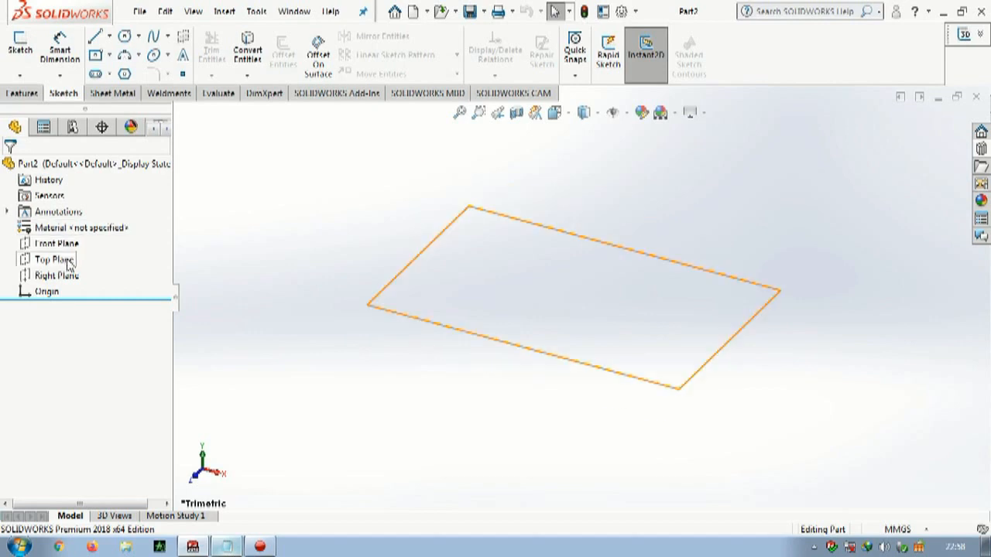
Sketch a center rectangle at the origin on the Top Plane and set its vertical side to 450 mm
{"action": "left_click", "coordinate": [96, 55]}
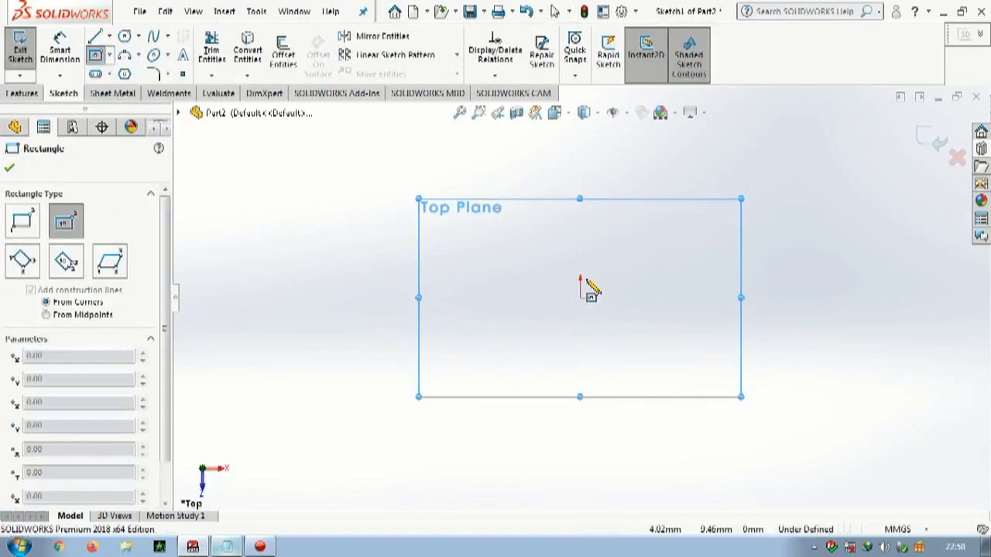
{"action": "mouse_move", "coordinate": [581, 299]}
{"action": "left_mouse_down"}
{"action": "mouse_move", "coordinate": [748, 394]}
{"action": "mouse_move", "coordinate": [734, 420]}
{"action": "left_mouse_up"}
{"action": "right_click_drag", "start_coordinate": [812, 369], "coordinate": [808, 302]}
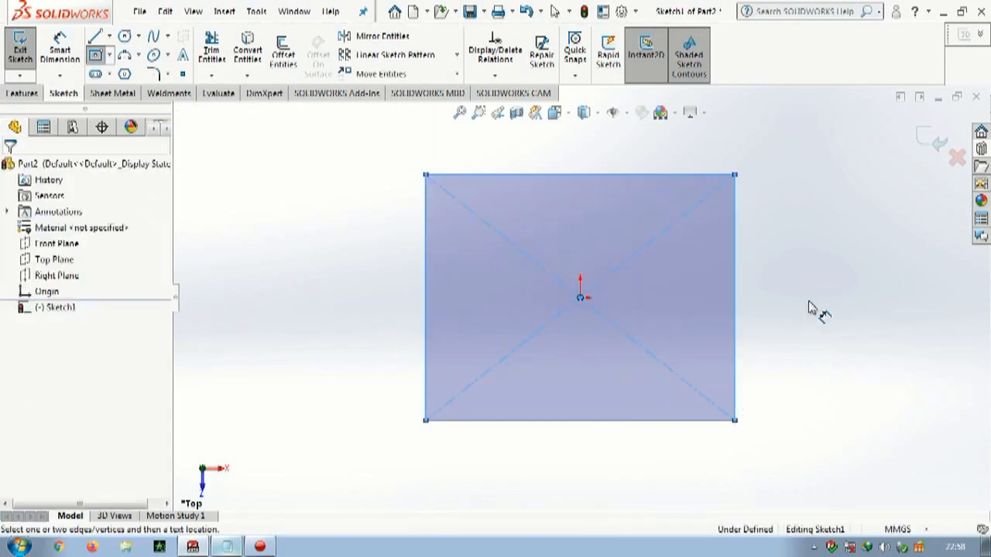
{"action": "left_click", "coordinate": [738, 334]}
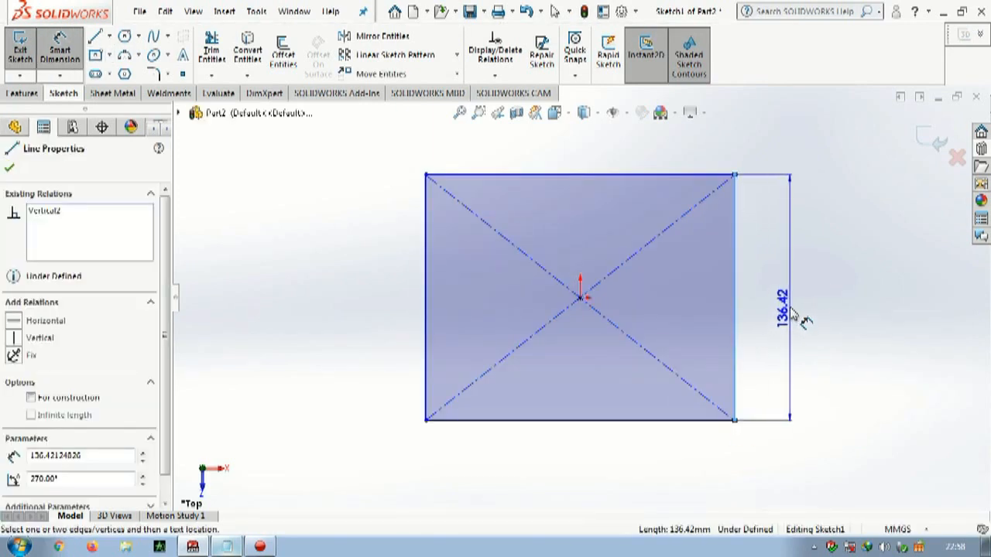
{"action": "left_click", "coordinate": [791, 313]}
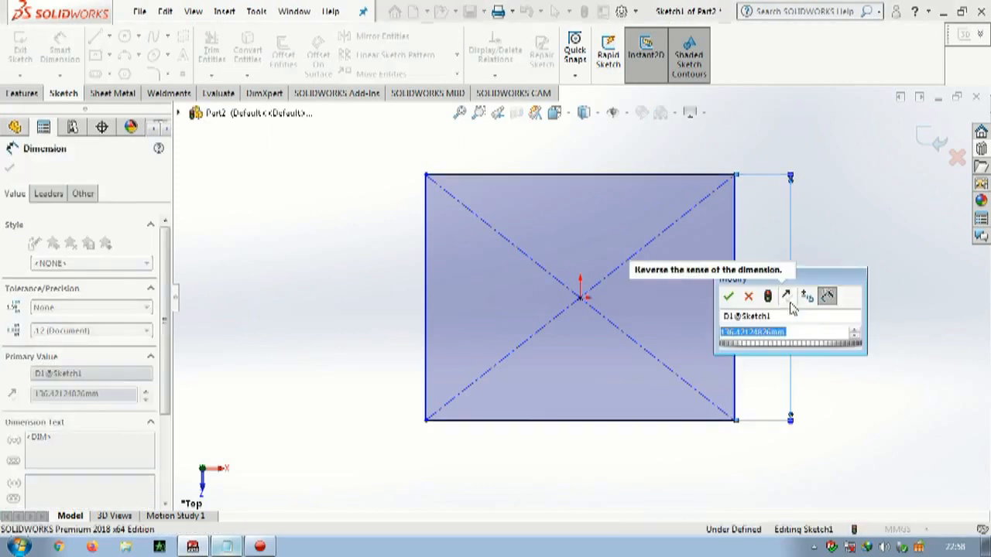
{"action": "type", "text": "45"}
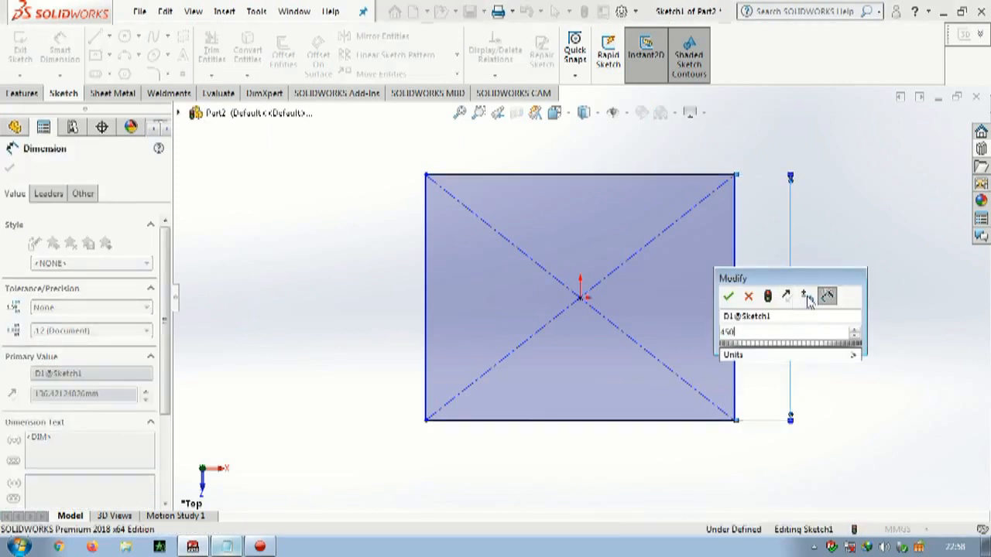
{"action": "type", "text": "0"}
{"action": "left_click", "coordinate": [726, 298]}
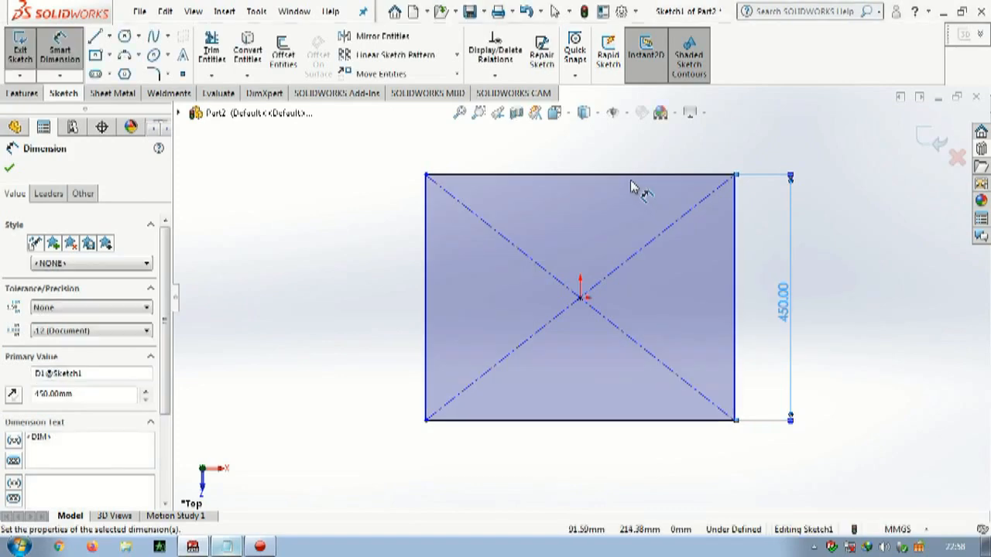
Set the rectangle's horizontal side to 450 mm
{"action": "left_click", "coordinate": [632, 178]}
{"action": "left_click", "coordinate": [603, 145]}
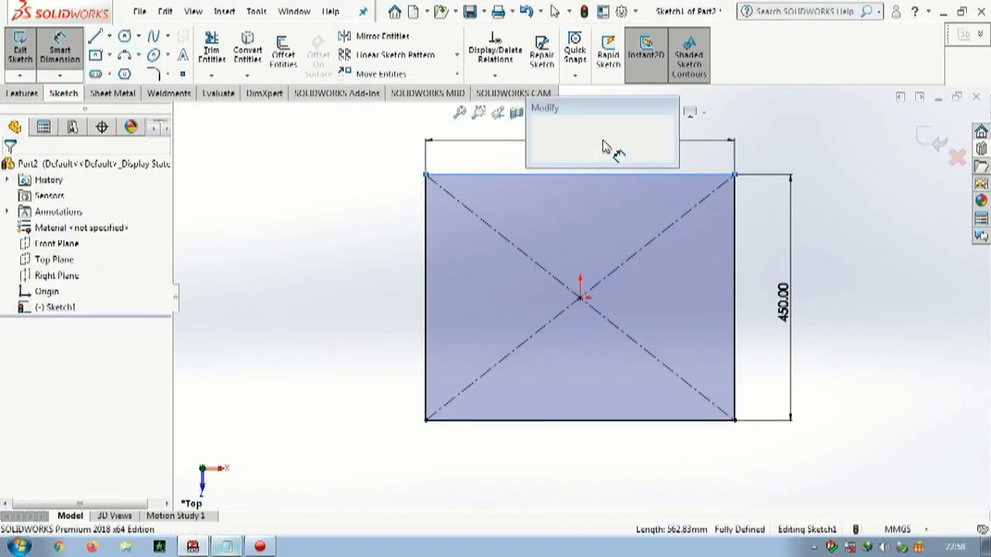
{"action": "type", "text": "450"}
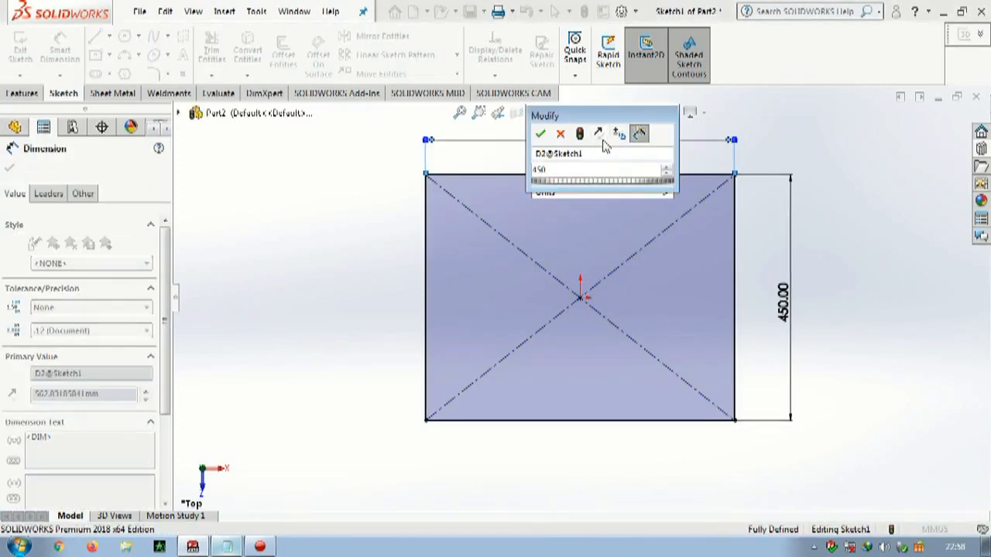
{"action": "key", "text": "Return"}
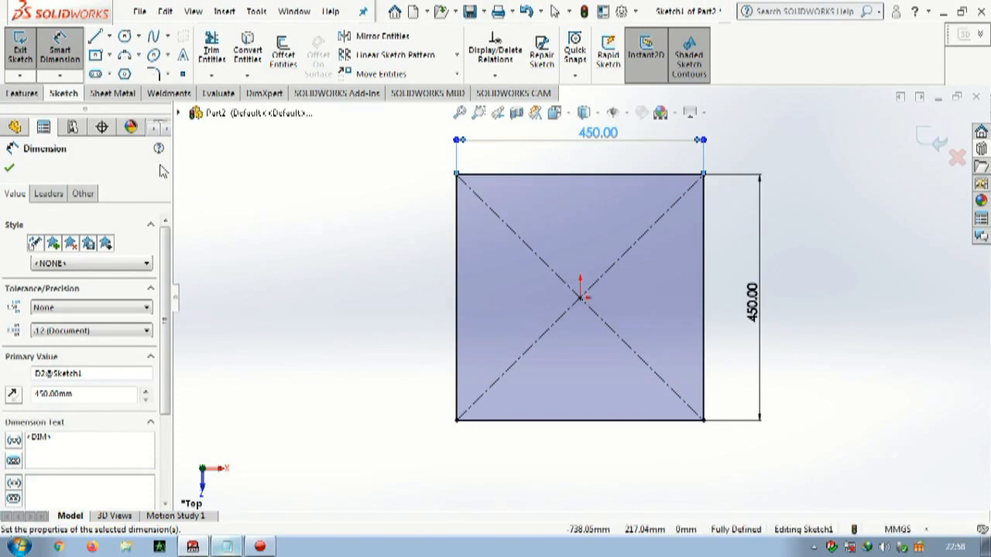
Apply 20 mm sketch fillets to all four corners of the square
{"action": "left_click", "coordinate": [153, 74]}
{"action": "left_click", "coordinate": [457, 421]}
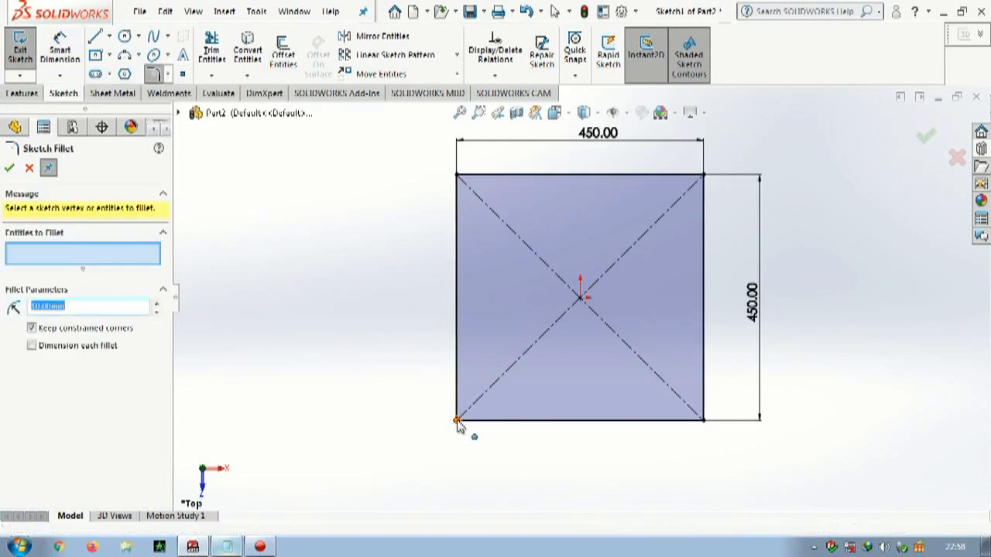
{"action": "left_click", "coordinate": [457, 177]}
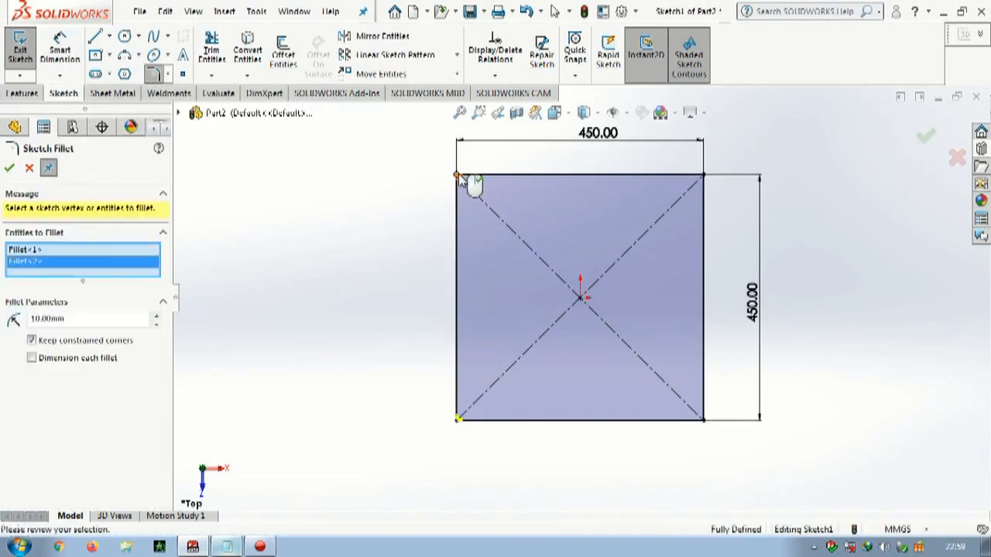
{"action": "left_click", "coordinate": [703, 176]}
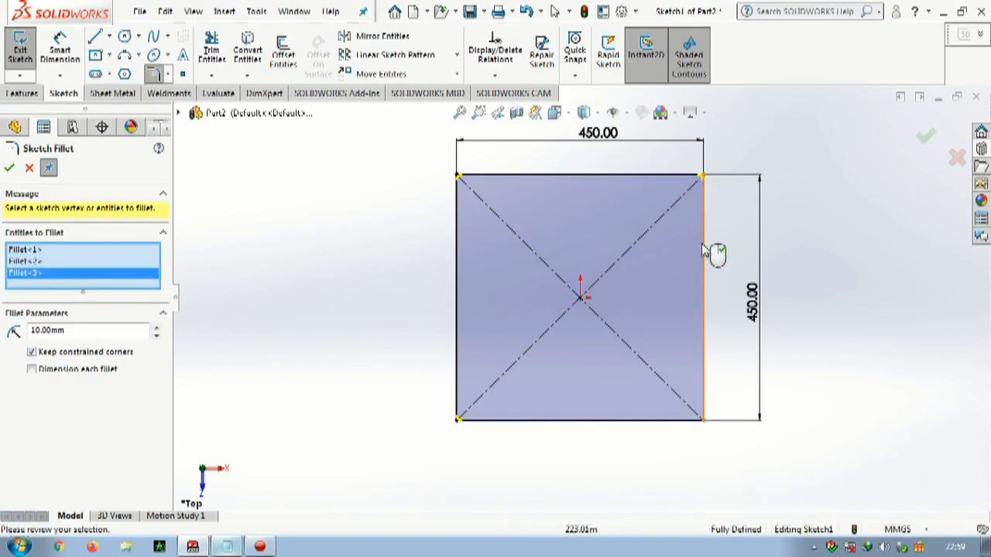
{"action": "left_click", "coordinate": [702, 420]}
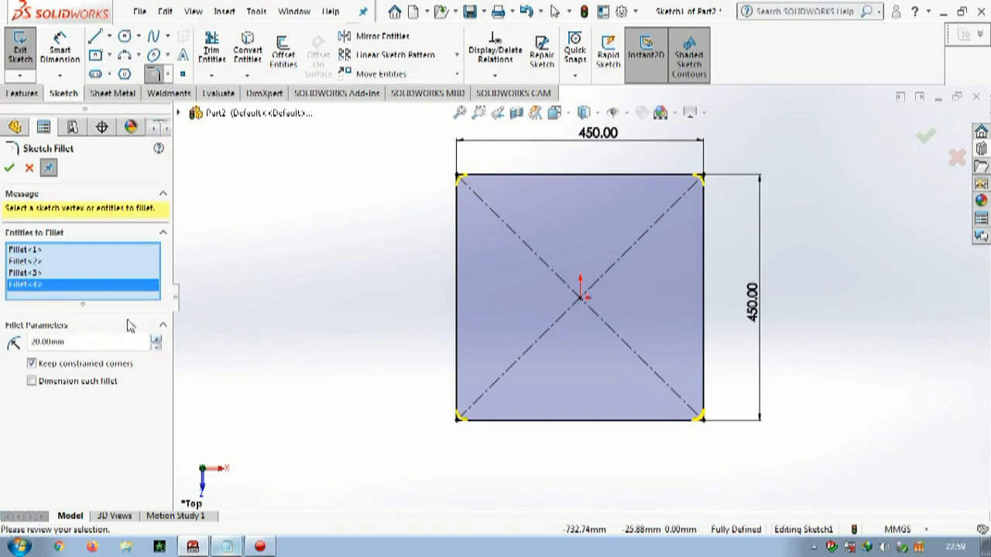
{"action": "left_click", "coordinate": [9, 169]}
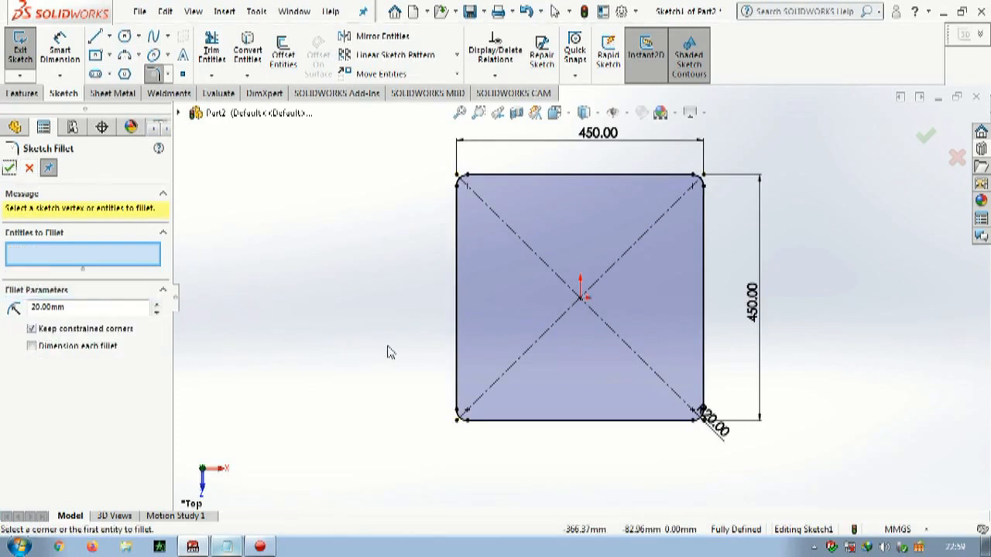
Draw a vertical line from the origin down to the midpoint of the square's lower edge
{"action": "scroll", "coordinate": [621, 328], "scroll_direction": "down", "scroll_amount": 2}
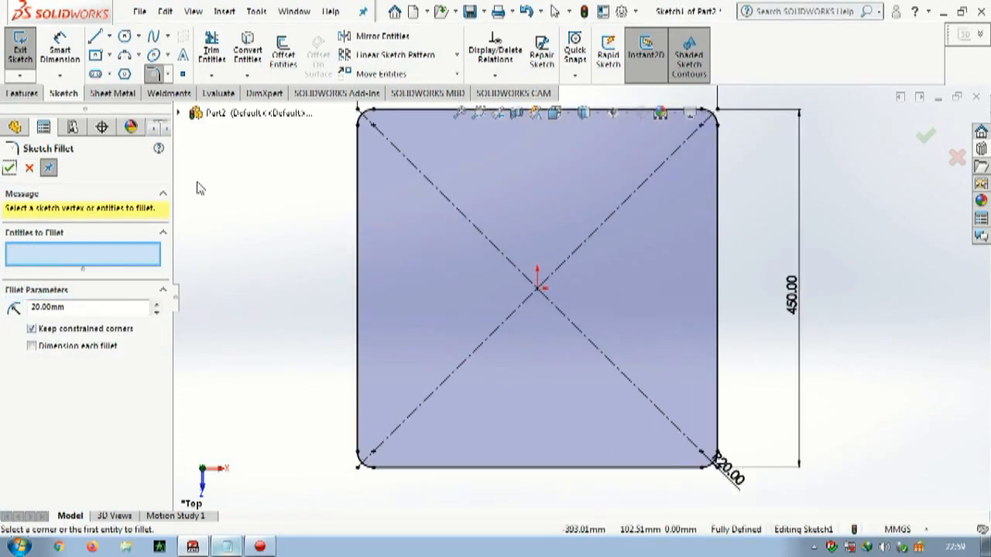
{"action": "left_click", "coordinate": [110, 37]}
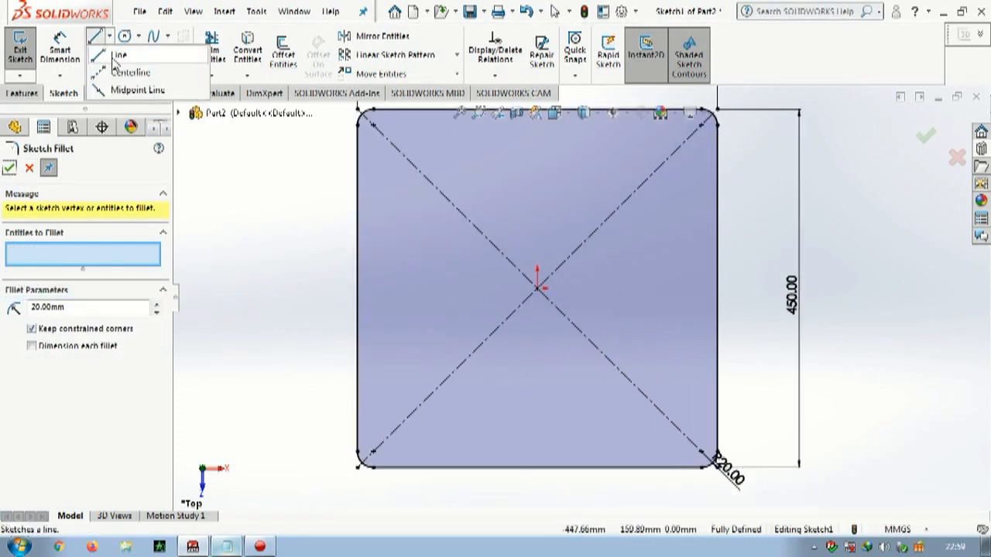
{"action": "left_click", "coordinate": [116, 57]}
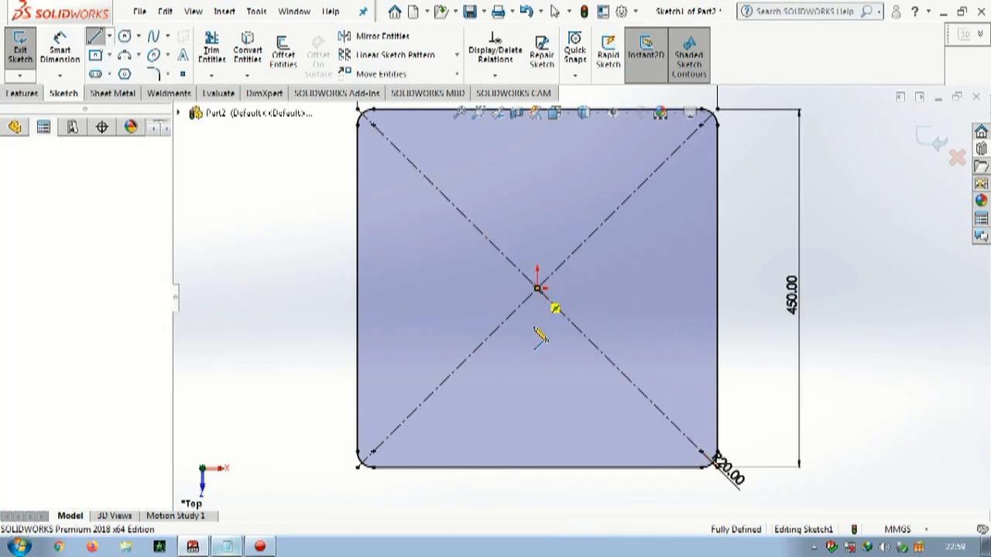
{"action": "left_click", "coordinate": [536, 289]}
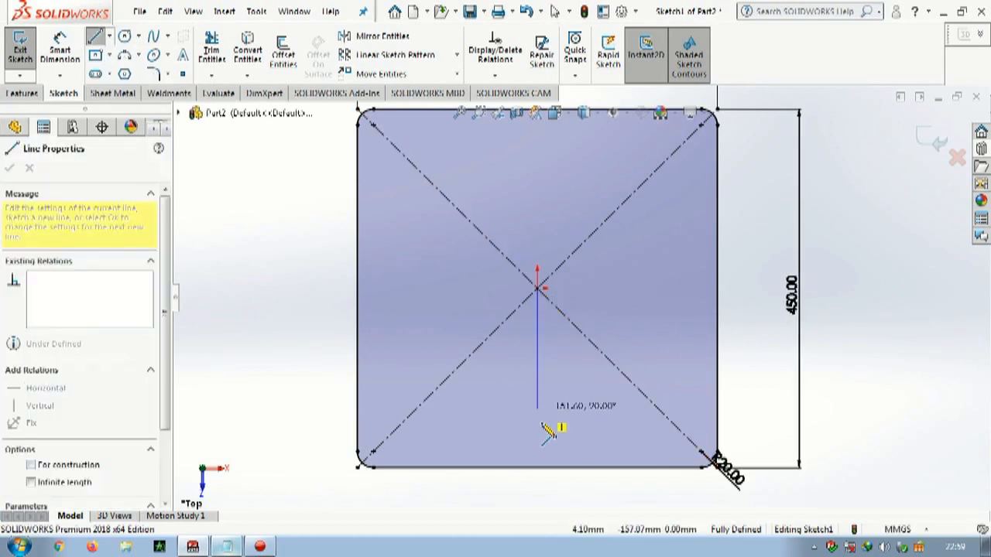
{"action": "left_click", "coordinate": [537, 467]}
{"action": "right_click", "coordinate": [537, 303]}
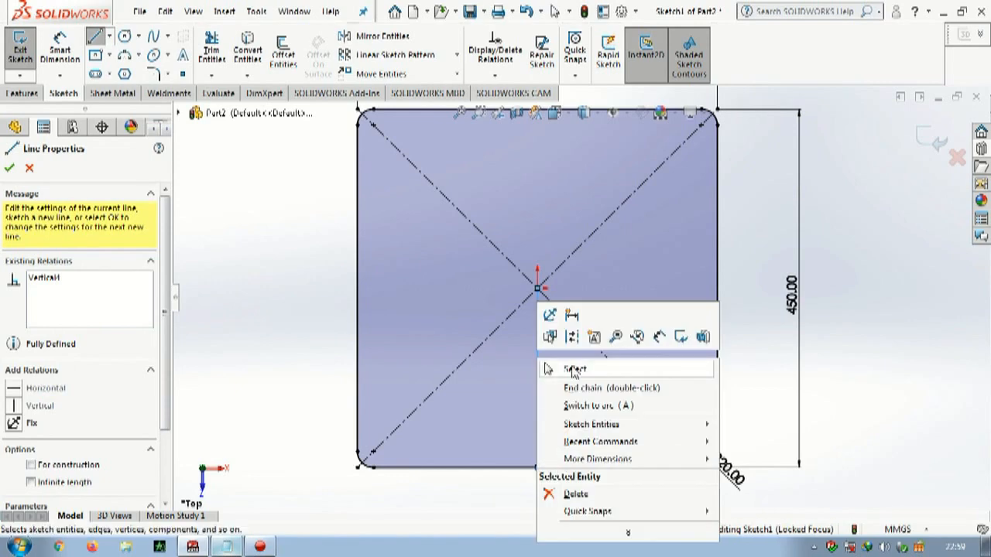
{"action": "left_click", "coordinate": [572, 367]}
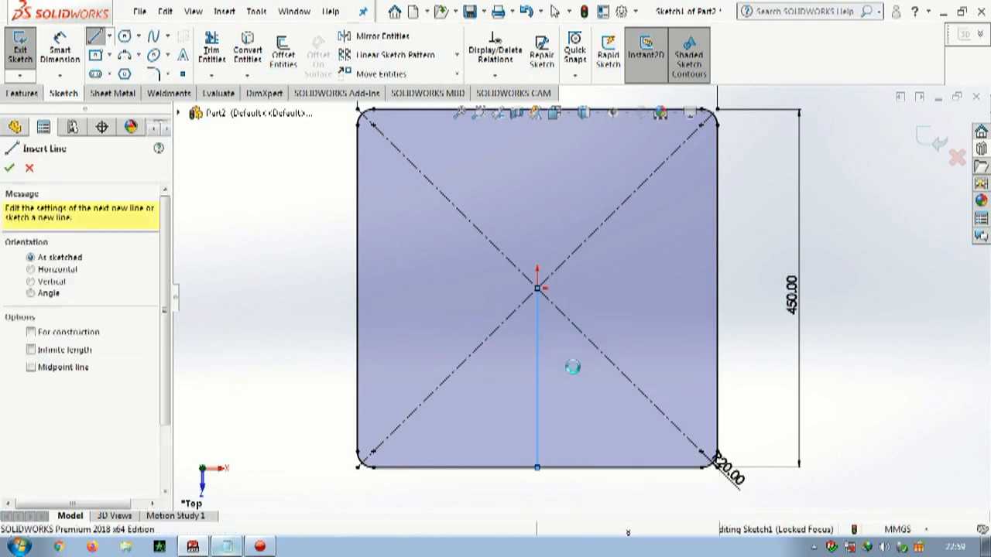
Offset the vertical line 2 mm in both directions
{"action": "left_click", "coordinate": [283, 53]}
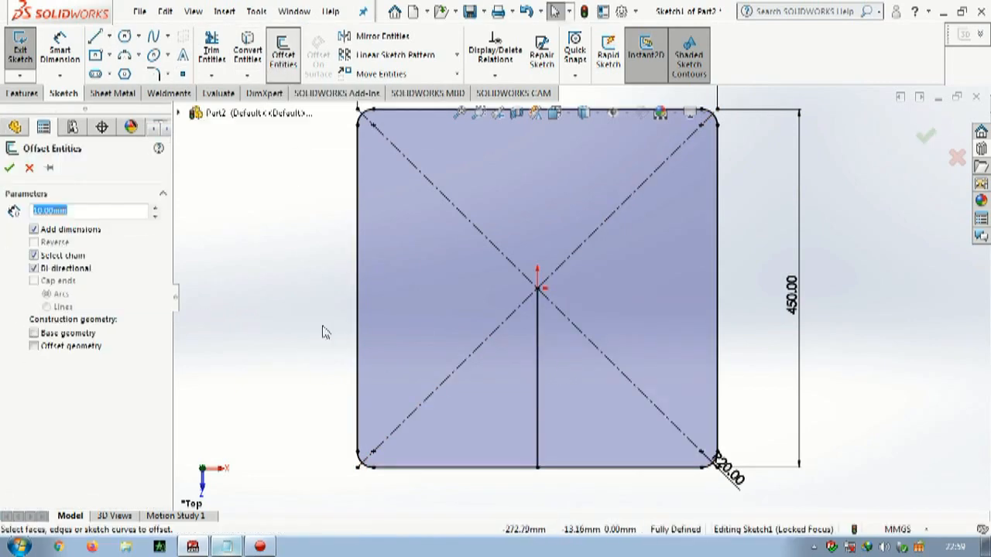
{"action": "left_click", "coordinate": [537, 434]}
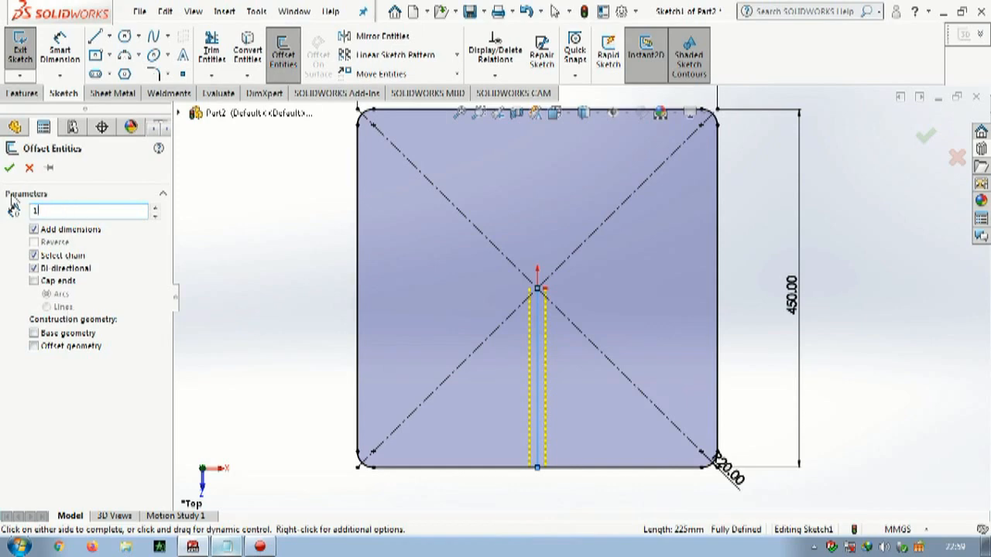
{"action": "scroll", "coordinate": [537, 467], "scroll_direction": "down", "scroll_amount": 10}
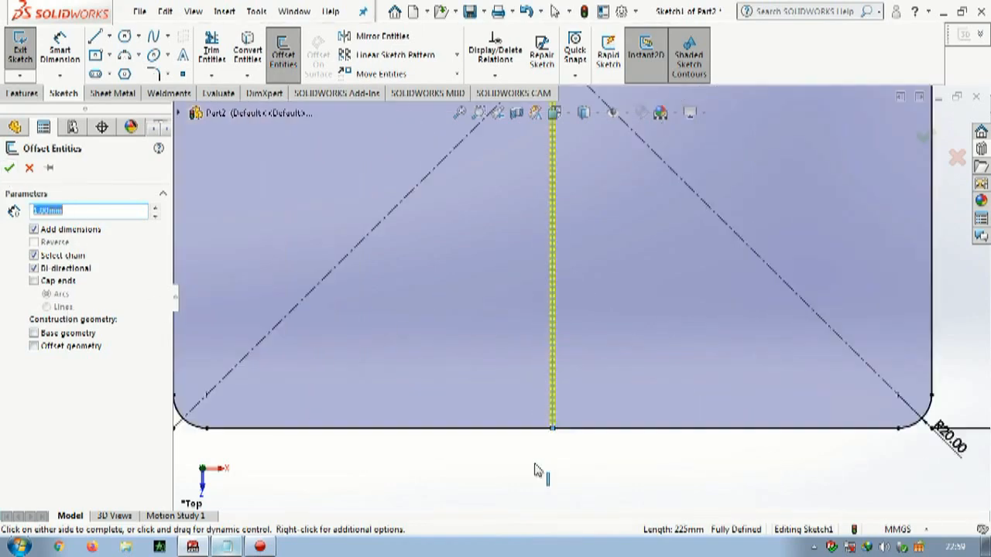
{"action": "scroll", "coordinate": [579, 311], "scroll_direction": "down", "scroll_amount": 5}
{"action": "left_click", "coordinate": [116, 213]}
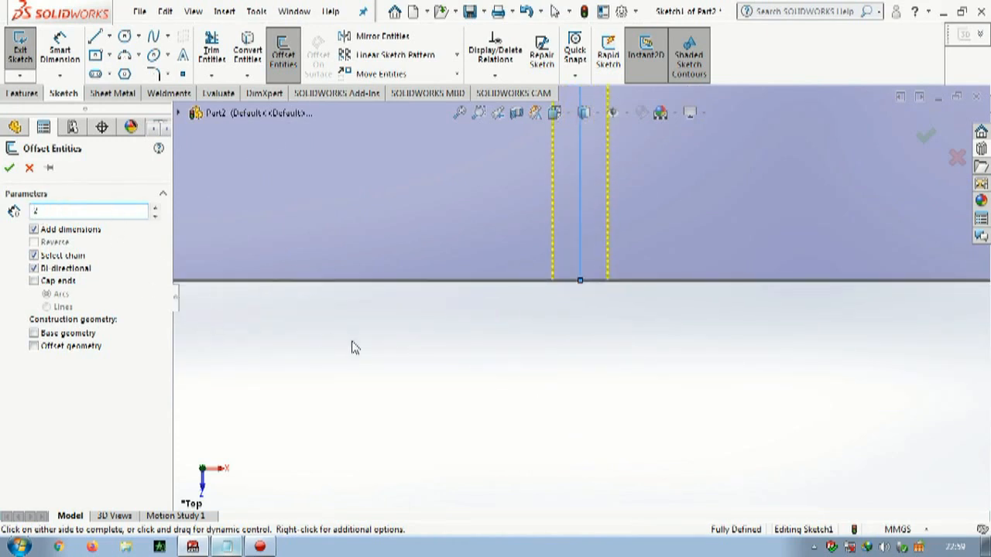
{"action": "type", "text": "2"}
{"action": "key", "text": "Return"}
{"action": "scroll", "coordinate": [572, 372], "scroll_direction": "up", "scroll_amount": 10}
{"action": "scroll", "coordinate": [562, 278], "scroll_direction": "down", "scroll_amount": 5}
{"action": "left_click", "coordinate": [212, 49]}
{"action": "scroll", "coordinate": [562, 288], "scroll_direction": "down", "scroll_amount": 3}
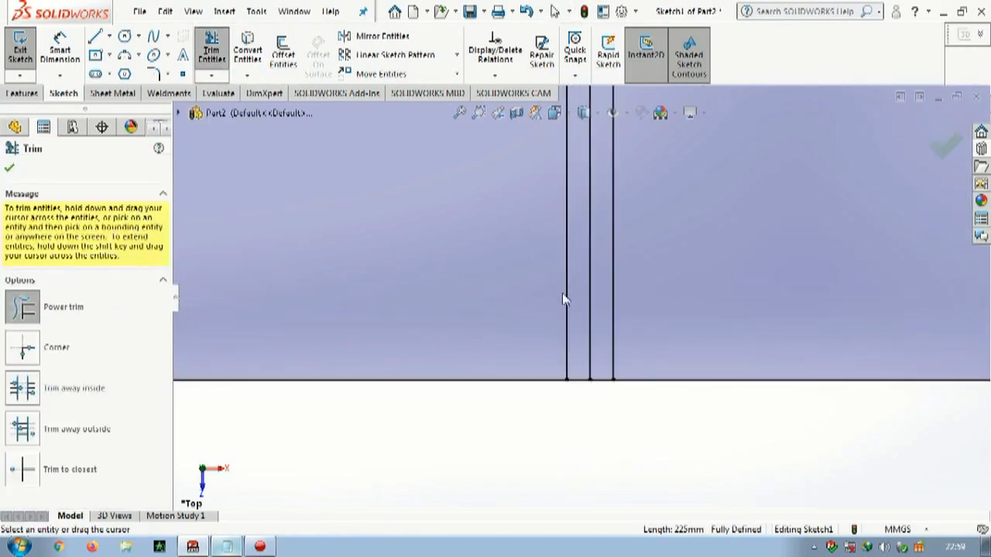
{"action": "scroll", "coordinate": [562, 294], "scroll_direction": "down", "scroll_amount": 2}
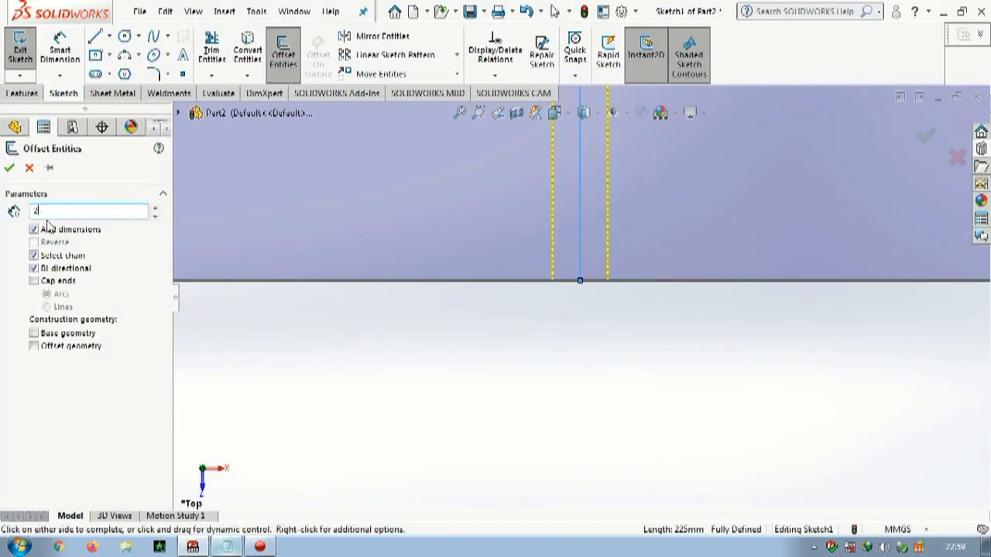
{"action": "key", "text": "Return"}
Trim away the lower edge between the offset lines and all three vertical lines, and exit the sketch
{"action": "scroll", "coordinate": [541, 369], "scroll_direction": "up", "scroll_amount": 4}
{"action": "scroll", "coordinate": [570, 367], "scroll_direction": "up", "scroll_amount": 5}
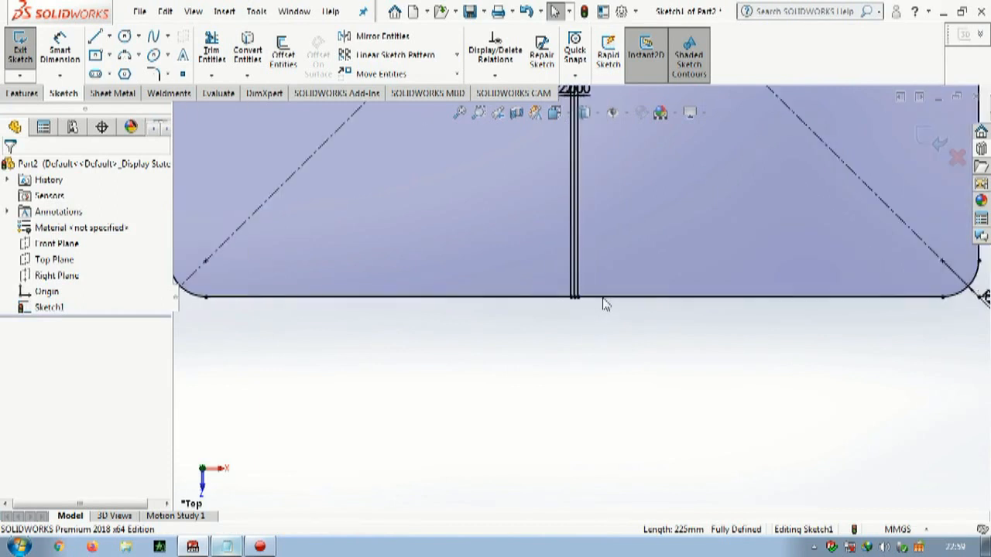
{"action": "scroll", "coordinate": [562, 278], "scroll_direction": "down", "scroll_amount": 6}
{"action": "left_click", "coordinate": [211, 49]}
{"action": "scroll", "coordinate": [565, 308], "scroll_direction": "down", "scroll_amount": 3}
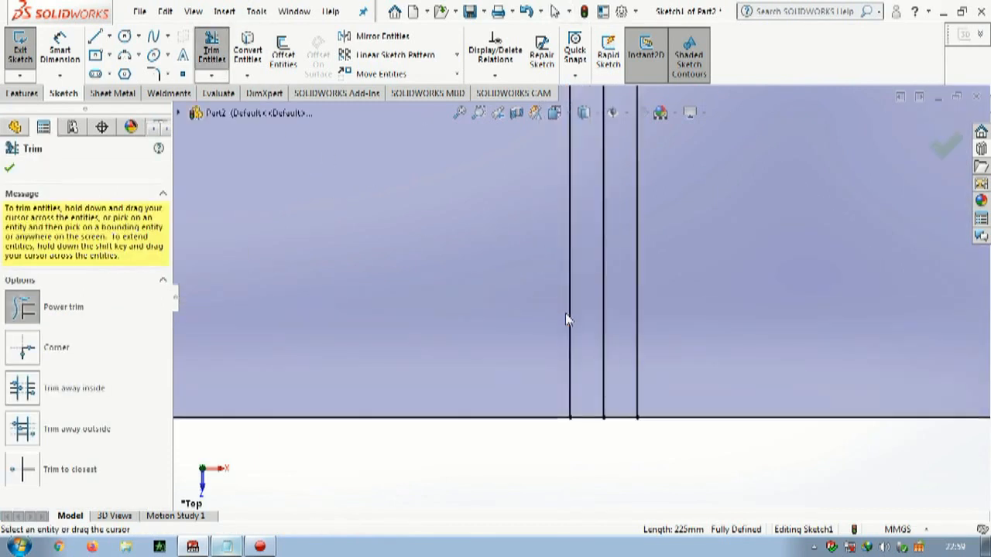
{"action": "left_click_drag", "start_coordinate": [591, 423], "coordinate": [597, 452]}
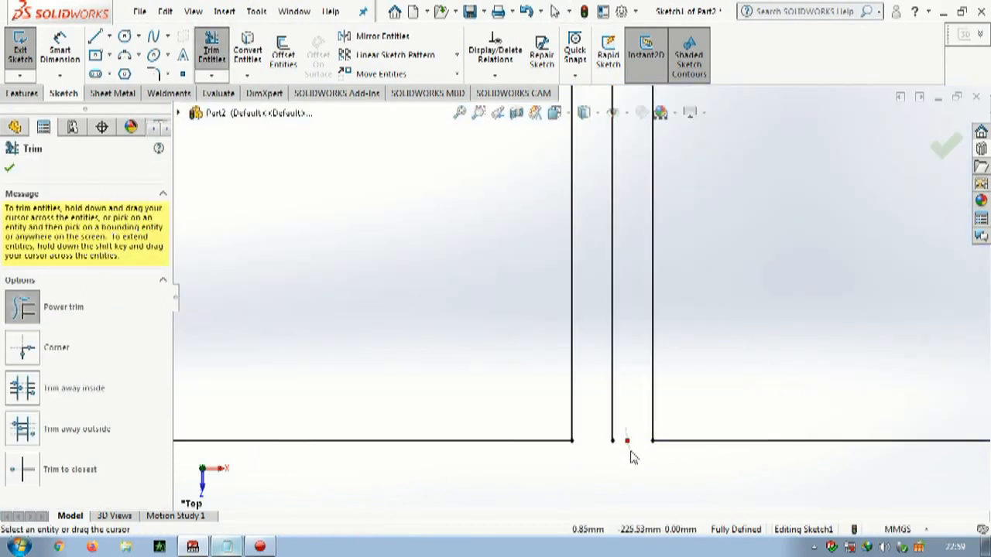
{"action": "left_click_drag", "start_coordinate": [675, 383], "coordinate": [557, 370]}
{"action": "left_click", "coordinate": [10, 170]}
{"action": "scroll", "coordinate": [518, 411], "scroll_direction": "up", "scroll_amount": 5}
{"action": "left_click", "coordinate": [932, 147]}
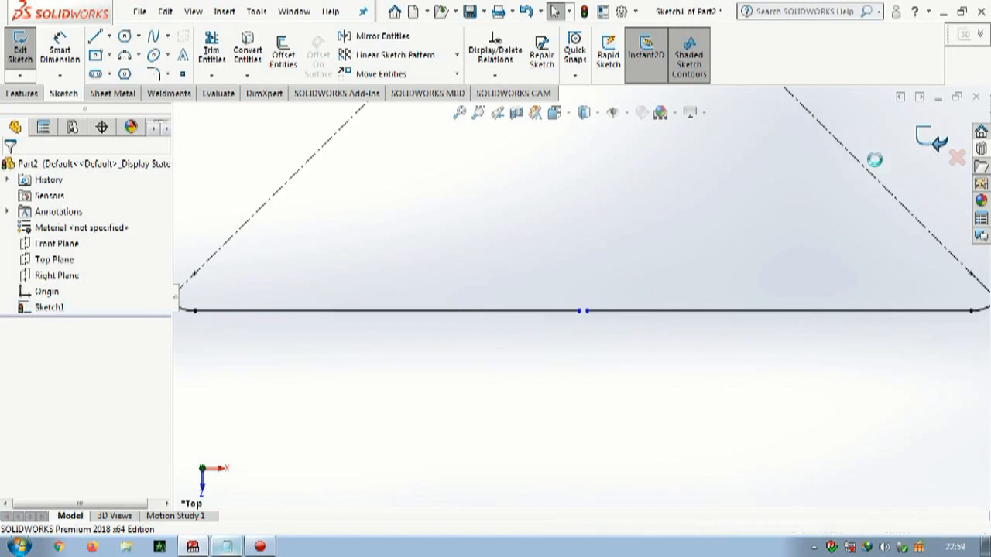
Create a reference plane offset 400 mm above the Top Plane
{"action": "scroll", "coordinate": [573, 391], "scroll_direction": "up", "scroll_amount": 5}
{"action": "mouse_move", "coordinate": [542, 385]}
{"action": "middle_mouse_down"}
{"action": "mouse_move", "coordinate": [509, 317]}
{"action": "mouse_move", "coordinate": [519, 255]}
{"action": "middle_mouse_up"}
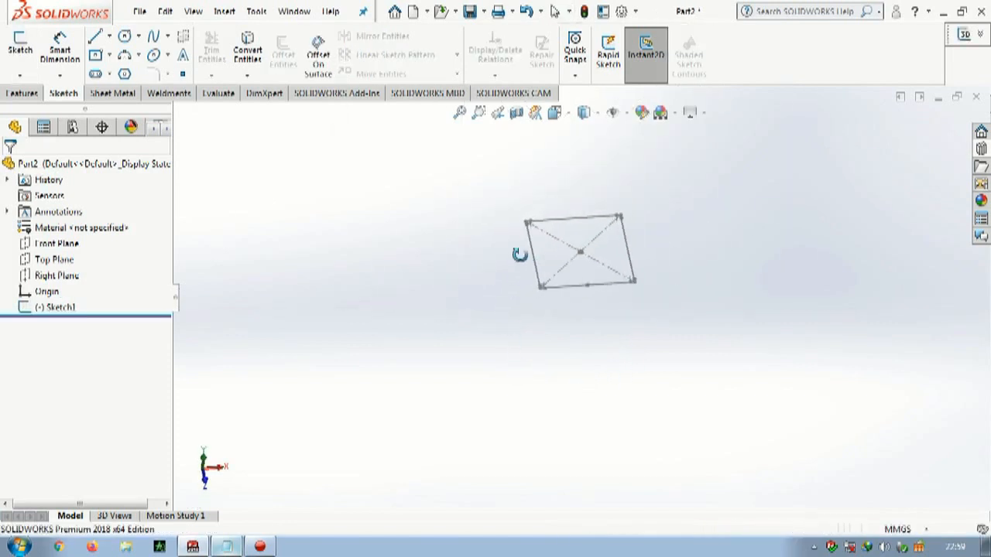
{"action": "left_click", "coordinate": [63, 260]}
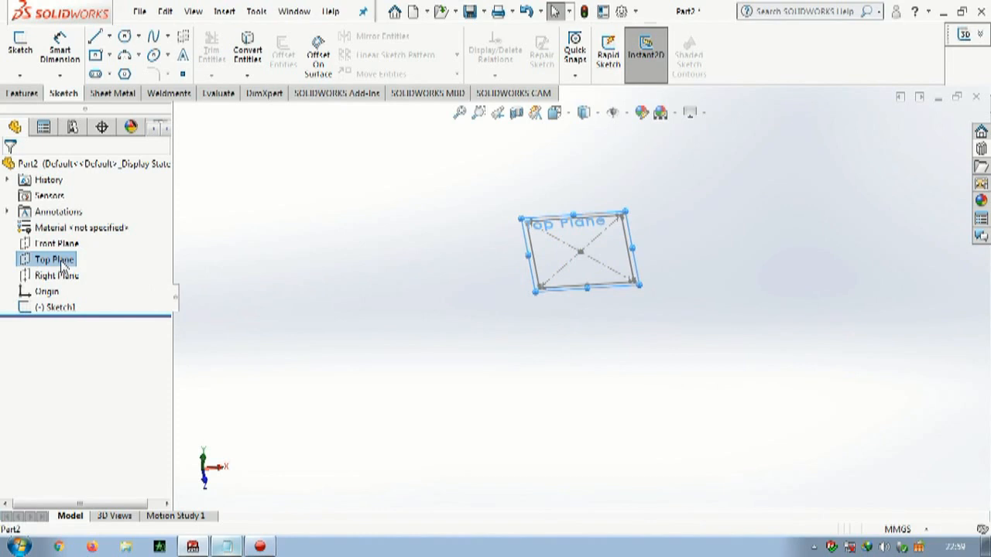
{"action": "left_click", "coordinate": [23, 93]}
{"action": "left_click", "coordinate": [588, 50]}
{"action": "left_click", "coordinate": [590, 95]}
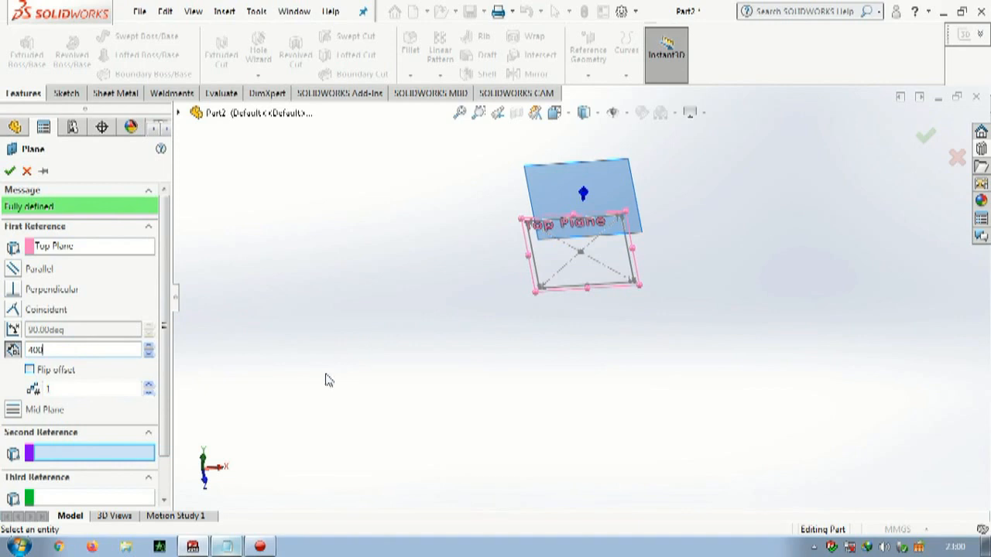
{"action": "key", "text": "Return"}
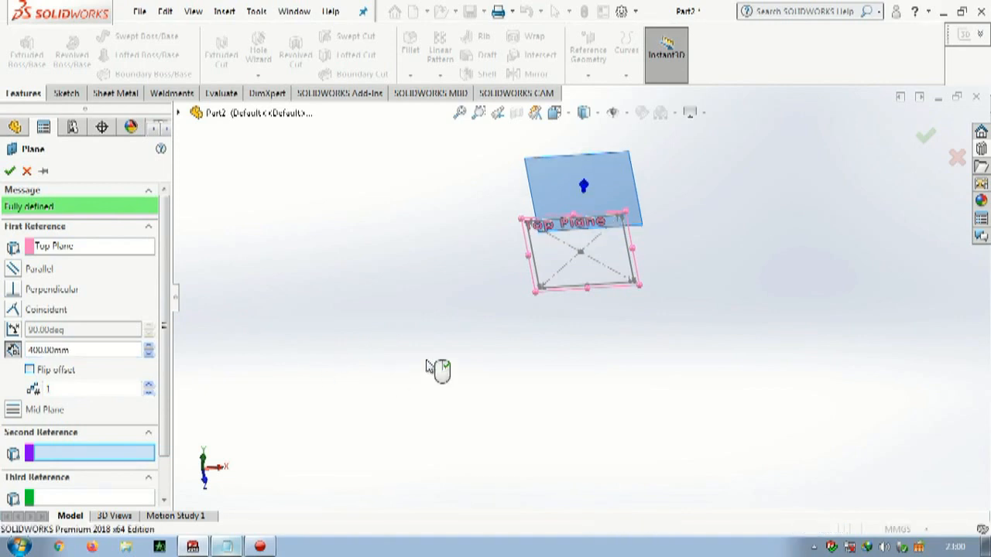
{"action": "left_click", "coordinate": [11, 172]}
Start a sketch on the plane 400 mm above the Top Plane and draw an origin-centred circle about 327 mm in diameter
{"action": "left_click", "coordinate": [66, 93]}
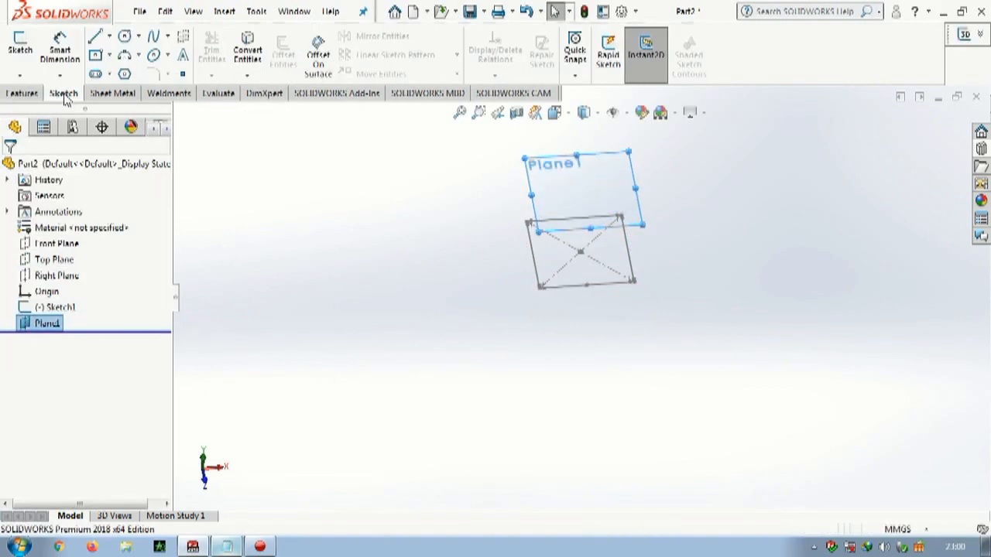
{"action": "left_click", "coordinate": [20, 45]}
{"action": "key", "text": "space"}
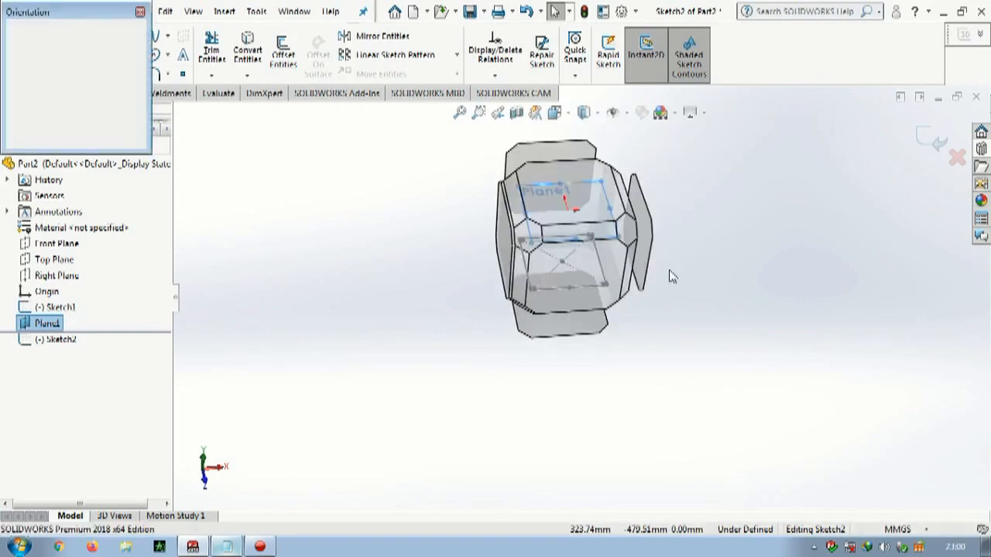
{"action": "left_click", "coordinate": [467, 286]}
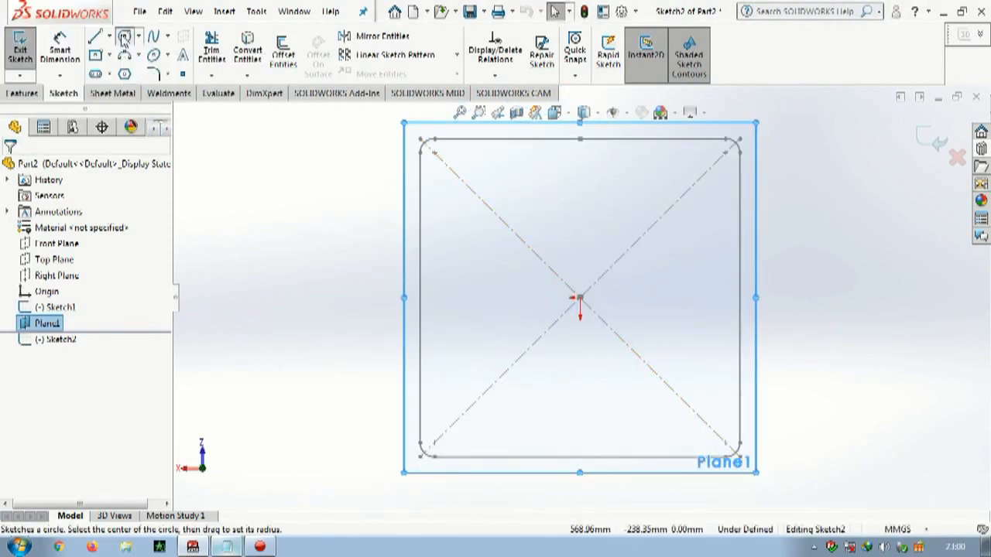
{"action": "left_click", "coordinate": [125, 36]}
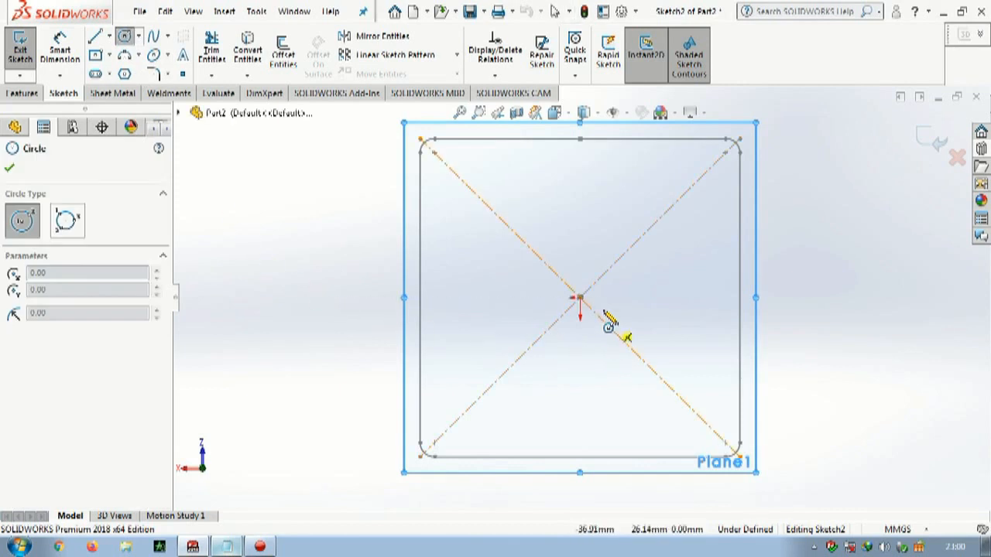
{"action": "scroll", "coordinate": [610, 325], "scroll_direction": "down", "scroll_amount": 3}
{"action": "scroll", "coordinate": [568, 298], "scroll_direction": "up", "scroll_amount": 3}
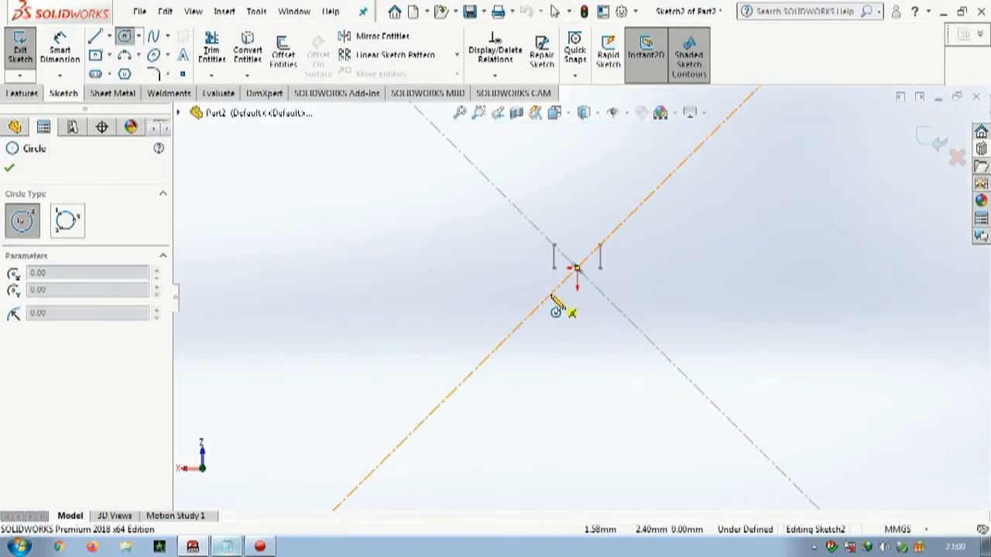
{"action": "left_click", "coordinate": [590, 259]}
{"action": "scroll", "coordinate": [587, 364], "scroll_direction": "up", "scroll_amount": 1}
{"action": "scroll", "coordinate": [589, 366], "scroll_direction": "up", "scroll_amount": 10}
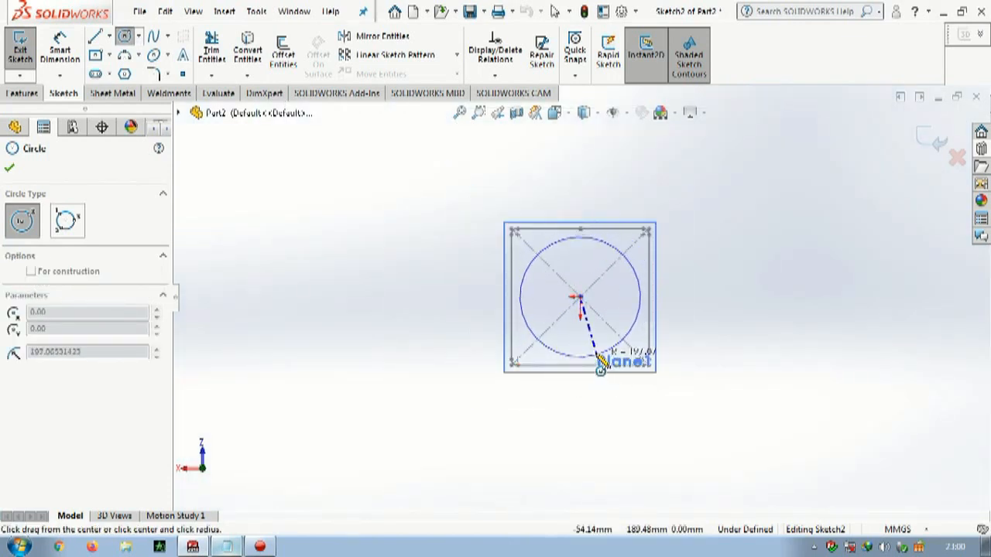
{"action": "left_click", "coordinate": [593, 345]}
{"action": "right_click_drag", "start_coordinate": [709, 311], "coordinate": [675, 244]}
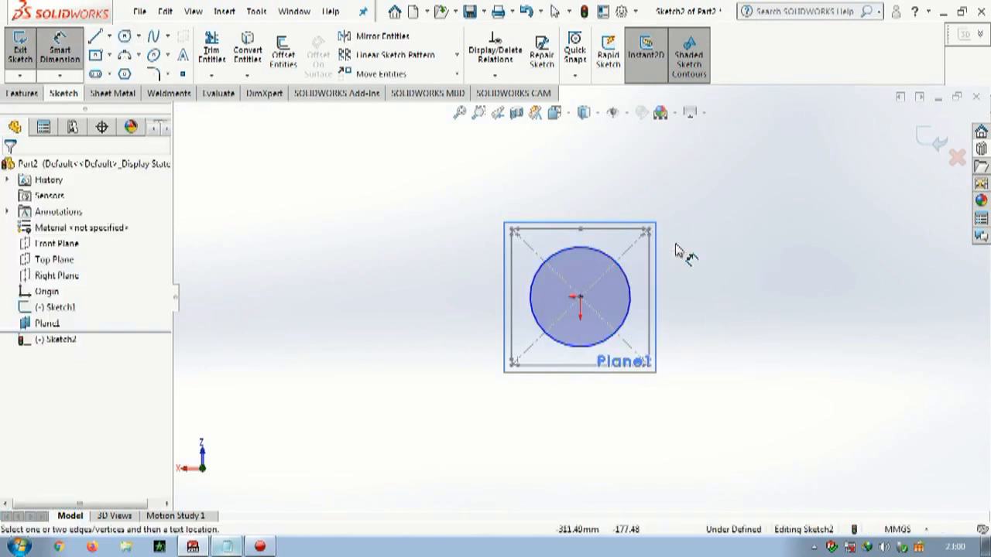
{"action": "left_click", "coordinate": [636, 295]}
{"action": "left_click", "coordinate": [736, 300]}
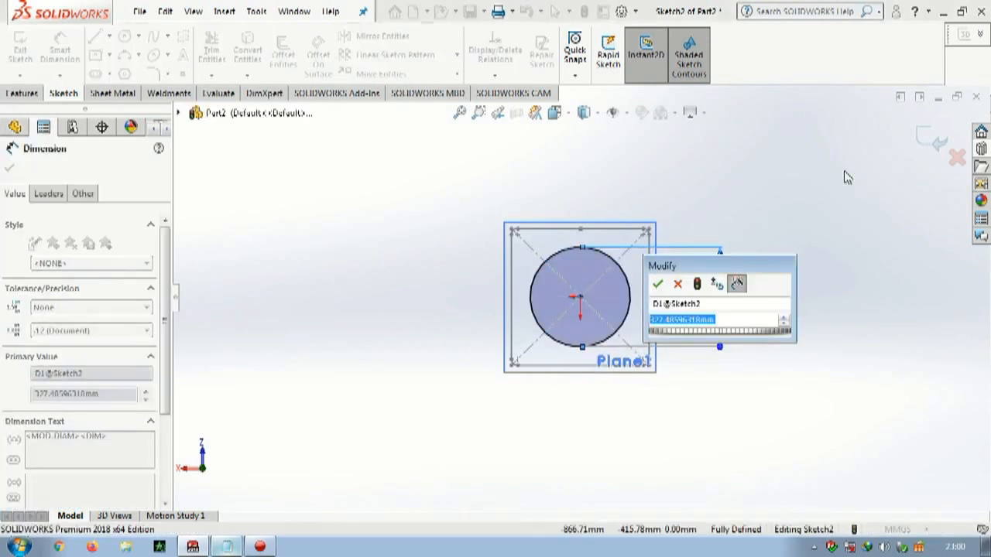
{"action": "type", "text": "3"}
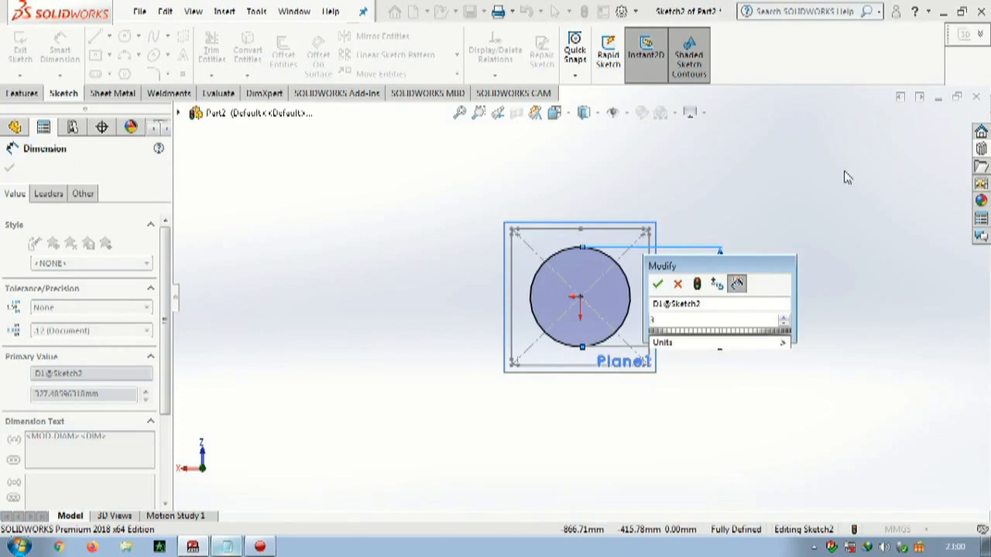
{"action": "key", "text": "Escape"}
Dimension the circle's diameter to 350 mm
{"action": "left_click", "coordinate": [631, 295]}
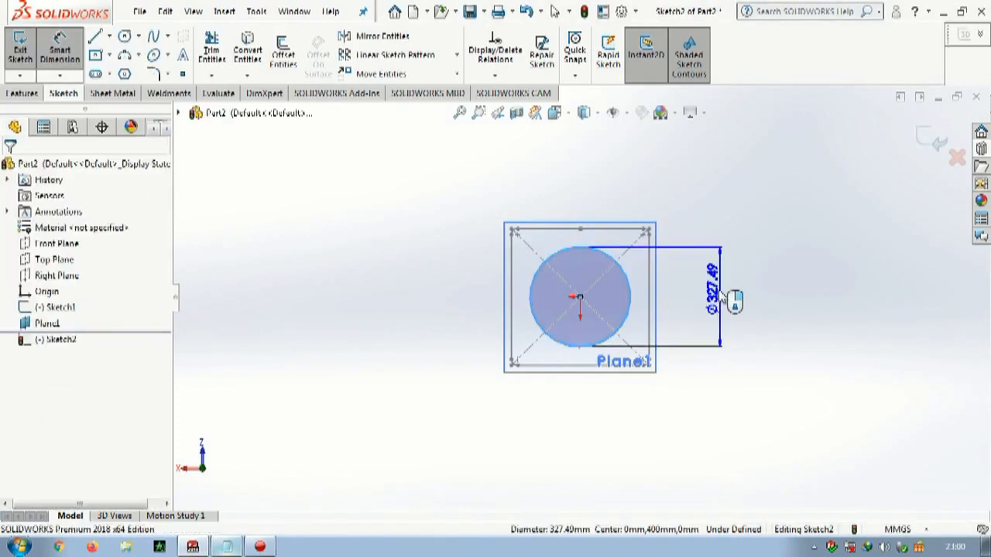
{"action": "left_click", "coordinate": [720, 294]}
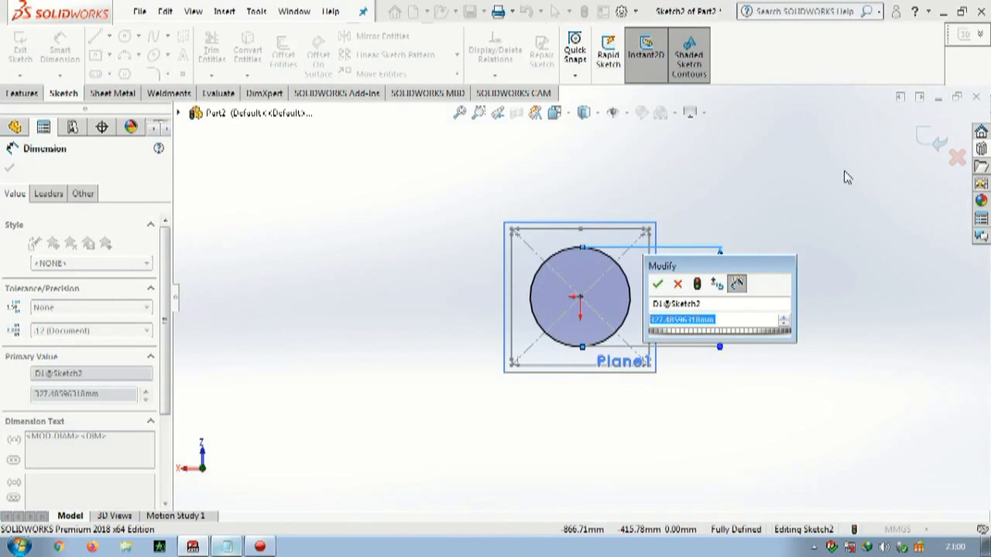
{"action": "type", "text": "3"}
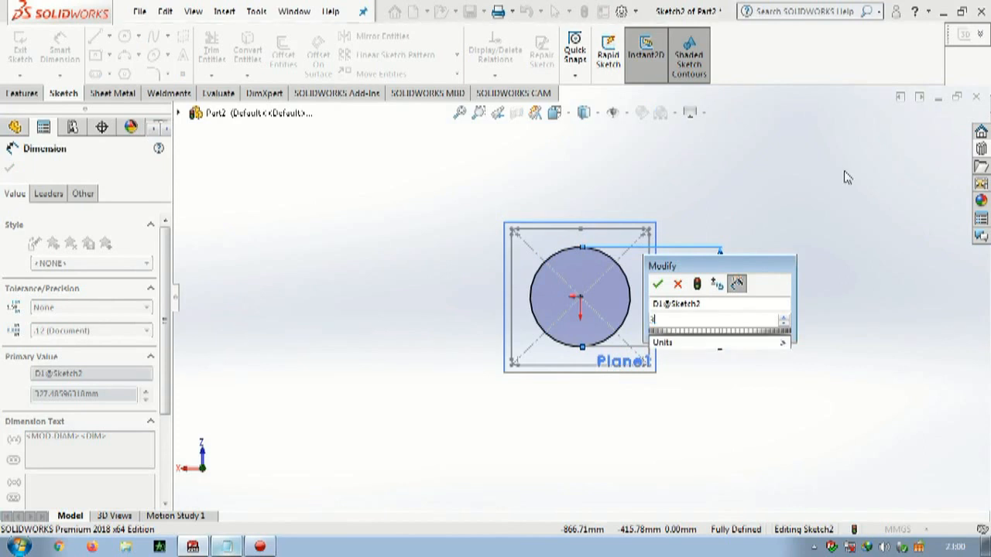
{"action": "type", "text": "50"}
{"action": "key", "text": "Return"}
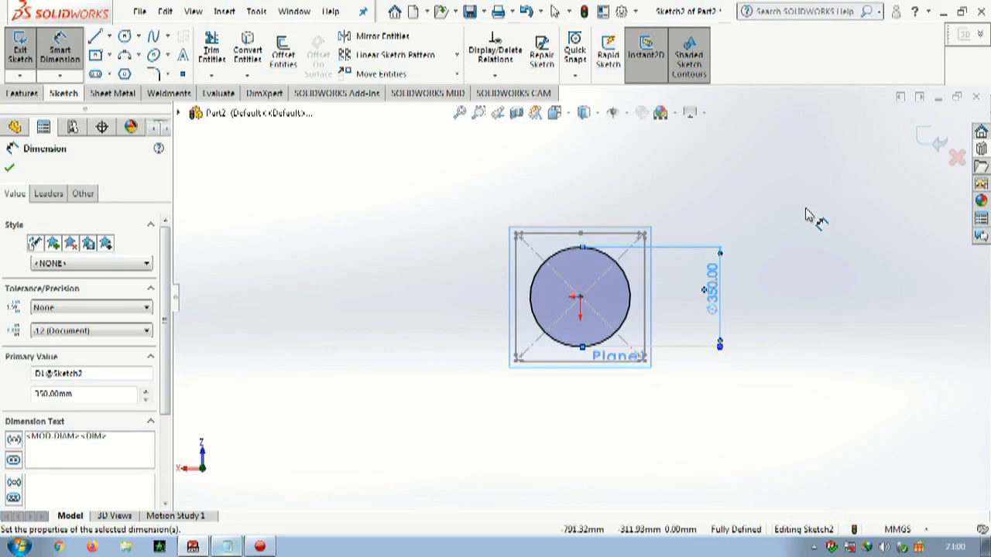
{"action": "left_click", "coordinate": [808, 214]}
Draw two vertical lines from the endpoints of the gap in the square profile's edge down across the circle
{"action": "scroll", "coordinate": [622, 328], "scroll_direction": "down", "scroll_amount": 8}
{"action": "scroll", "coordinate": [521, 266], "scroll_direction": "down", "scroll_amount": 2}
{"action": "key", "text": "f"}
{"action": "scroll", "coordinate": [563, 217], "scroll_direction": "down", "scroll_amount": 5}
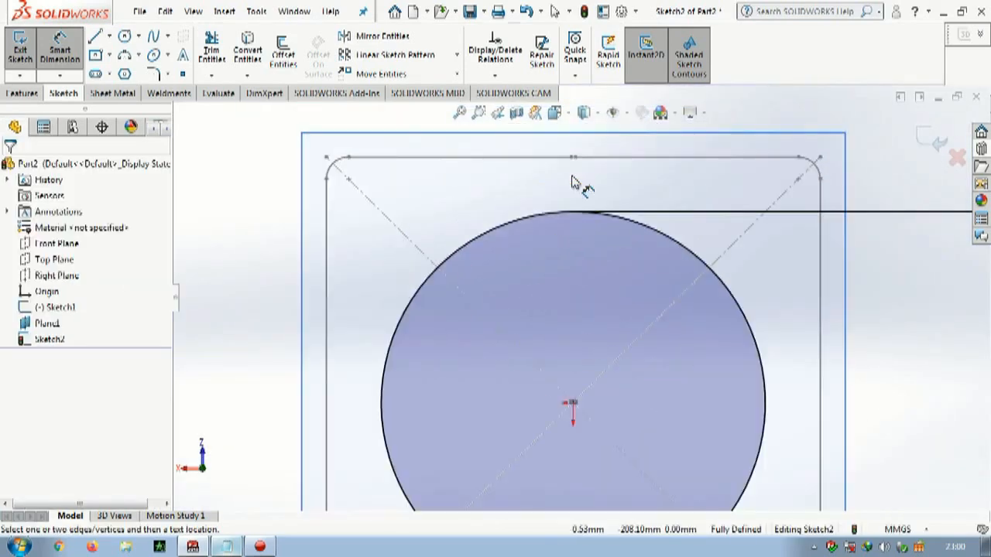
{"action": "left_click", "coordinate": [95, 36]}
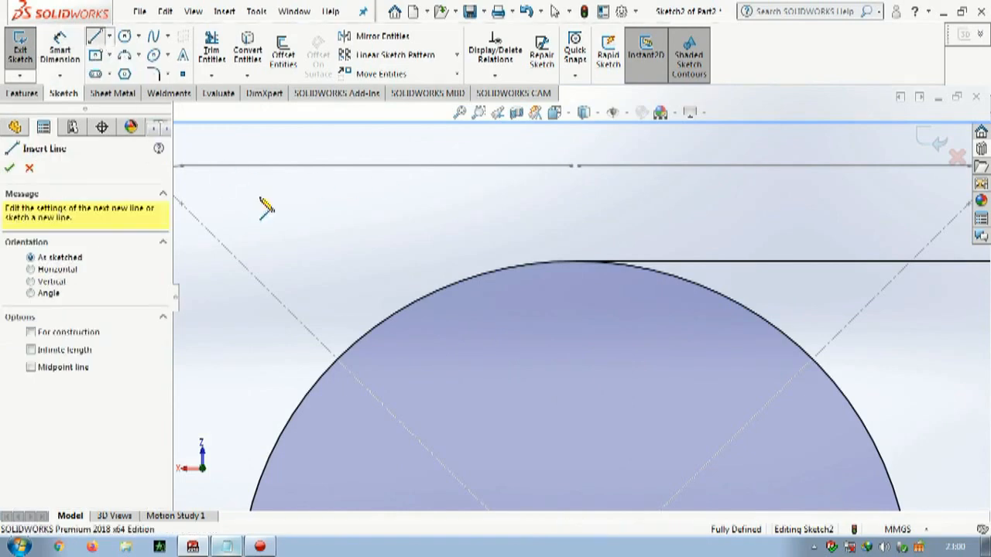
{"action": "left_click_drag", "start_coordinate": [579, 165], "coordinate": [580, 294]}
{"action": "right_click", "coordinate": [582, 298]}
{"action": "left_click", "coordinate": [613, 303]}
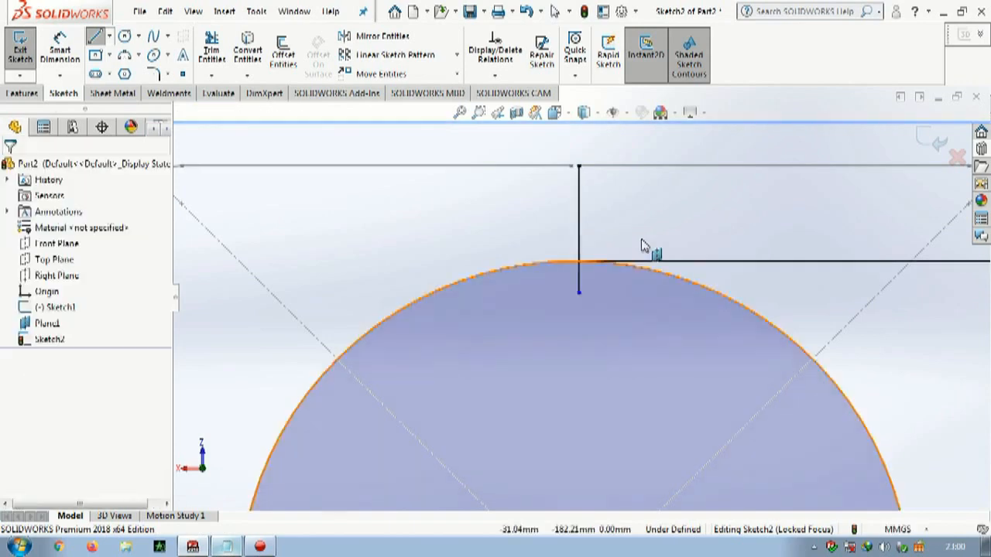
{"action": "key", "text": "l"}
{"action": "left_click_drag", "start_coordinate": [579, 166], "coordinate": [575, 291]}
{"action": "right_click", "coordinate": [571, 288]}
{"action": "left_click", "coordinate": [604, 301]}
Trim away the circle's arc between the two vertical lines and both lines themselves, and exit the sketch
{"action": "left_click", "coordinate": [210, 49]}
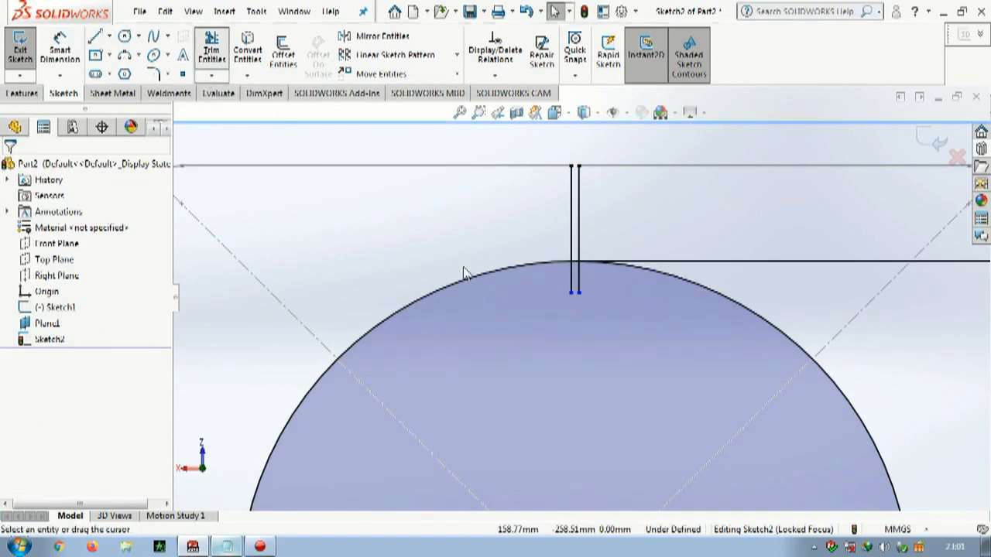
{"action": "scroll", "coordinate": [576, 271], "scroll_direction": "down", "scroll_amount": 5}
{"action": "left_click_drag", "start_coordinate": [606, 252], "coordinate": [609, 264]}
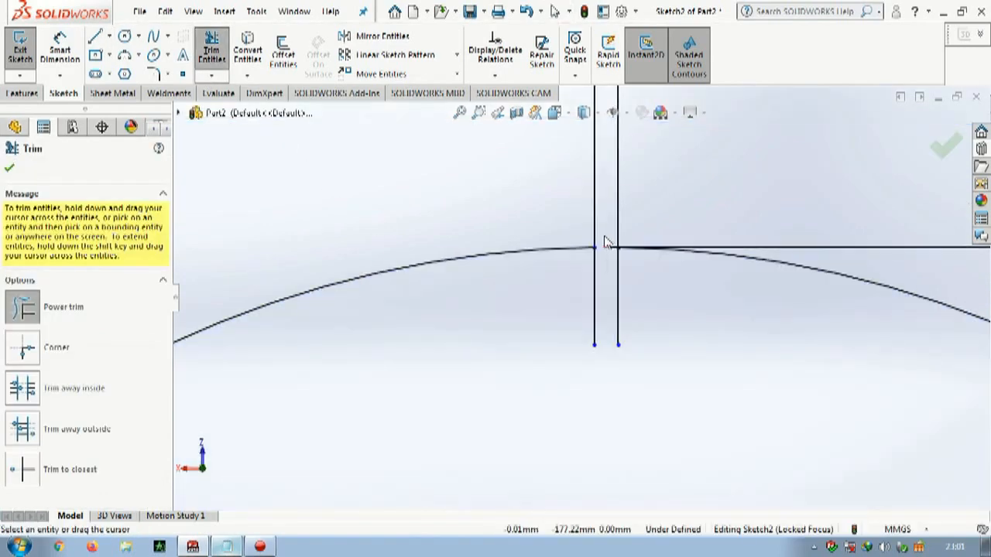
{"action": "left_click_drag", "start_coordinate": [630, 300], "coordinate": [552, 284]}
{"action": "left_click_drag", "start_coordinate": [645, 168], "coordinate": [531, 183]}
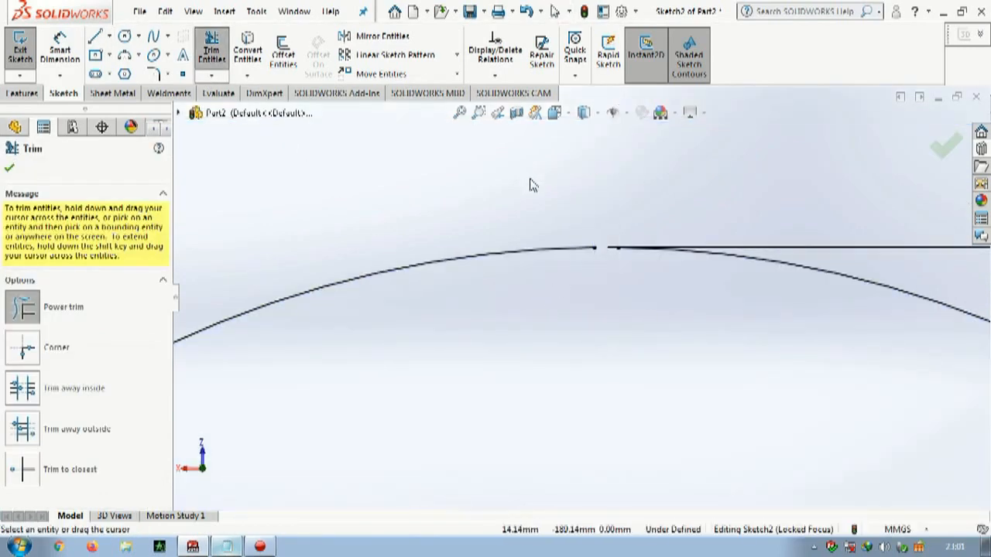
{"action": "scroll", "coordinate": [599, 332], "scroll_direction": "up", "scroll_amount": 5}
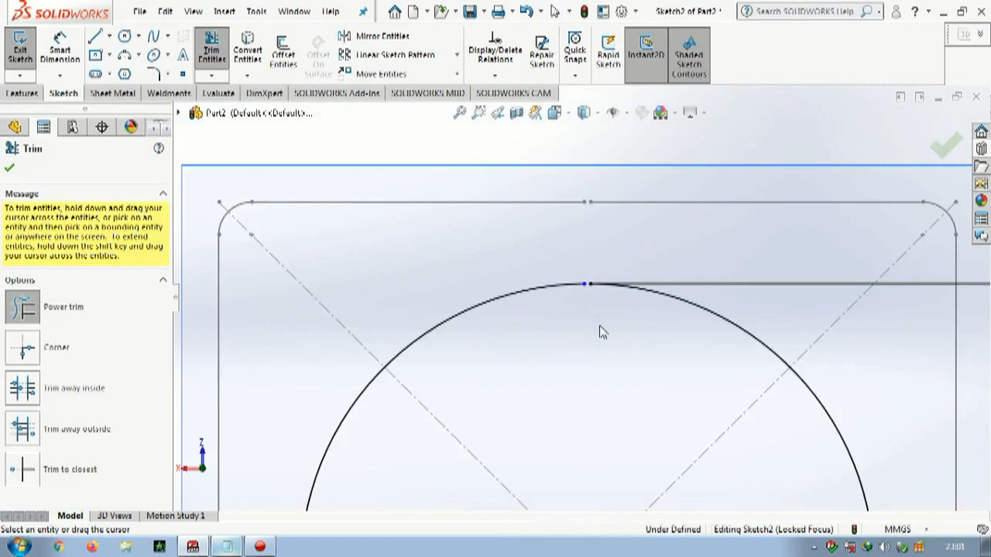
{"action": "left_click", "coordinate": [9, 168]}
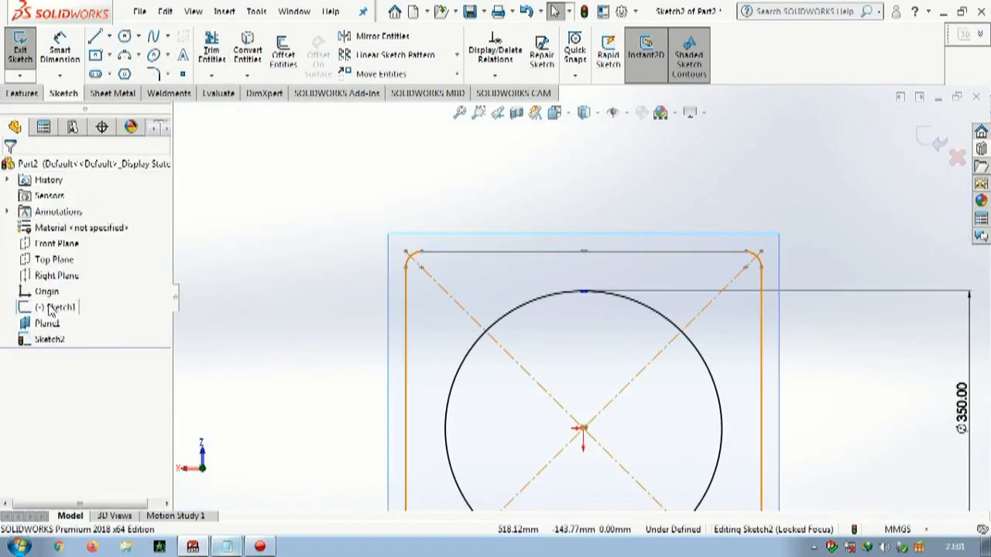
{"action": "left_click", "coordinate": [937, 139]}
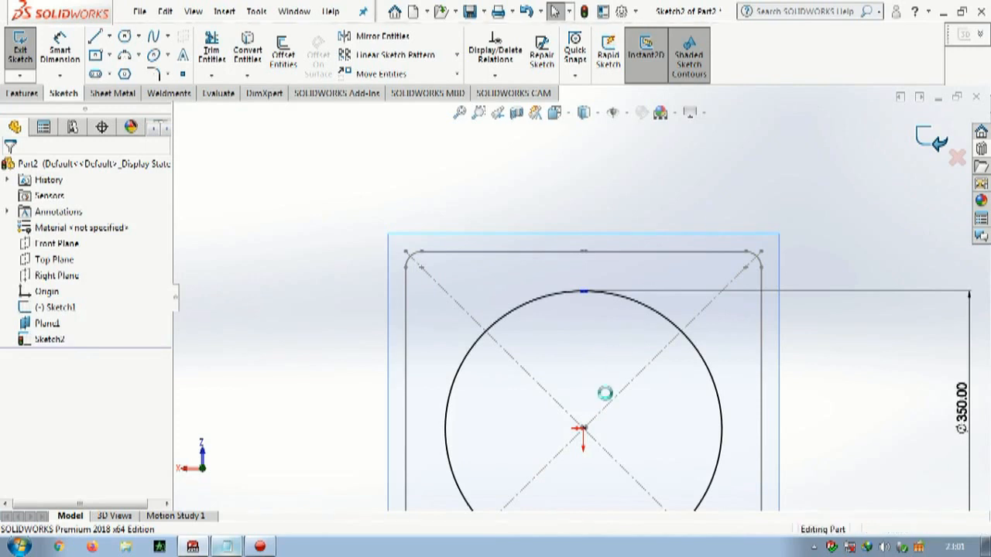
Edit the square profile's sketch, trim away the two short stray vertical segments beside the origin, and exit the sketch
{"action": "scroll", "coordinate": [612, 454], "scroll_direction": "up", "scroll_amount": 4}
{"action": "left_click", "coordinate": [49, 309]}
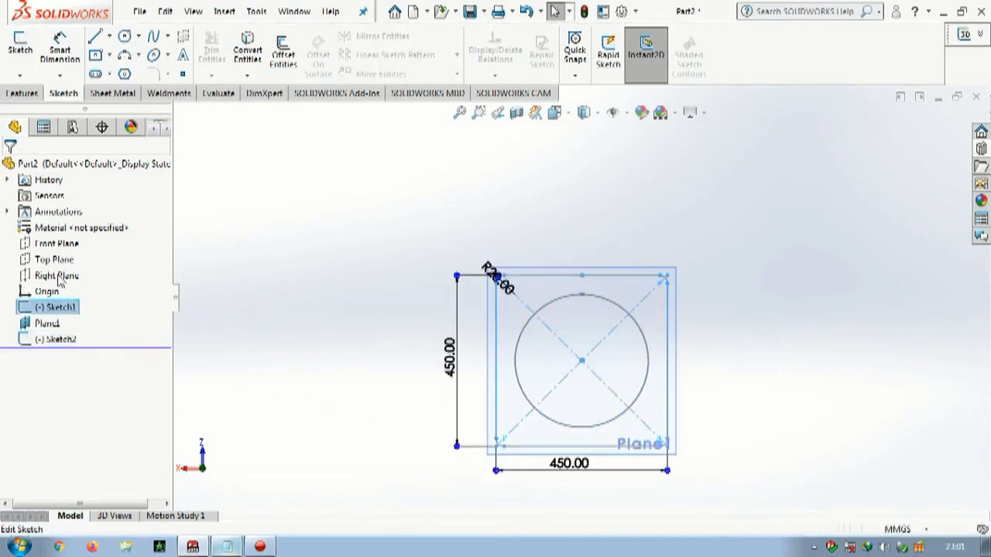
{"action": "left_click", "coordinate": [63, 279]}
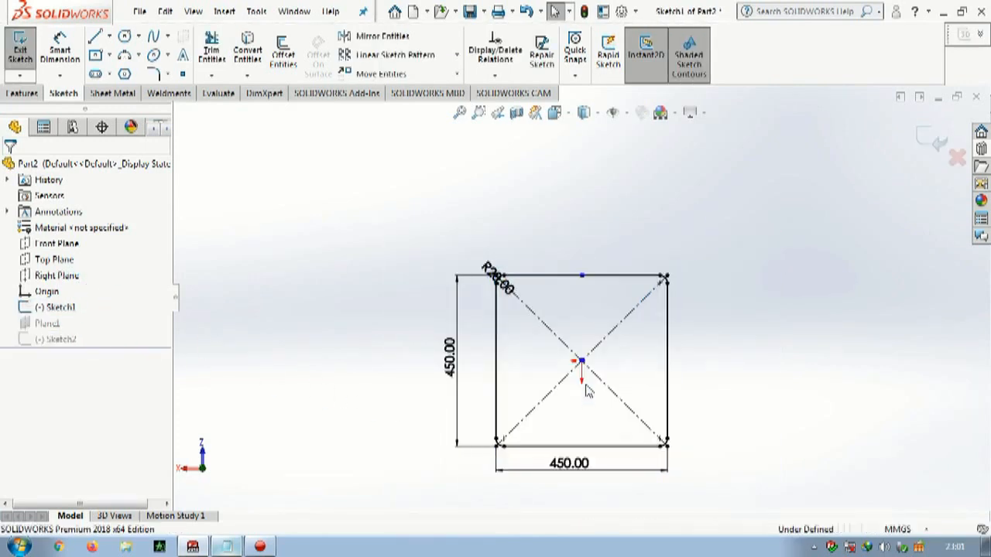
{"action": "scroll", "coordinate": [578, 336], "scroll_direction": "up", "scroll_amount": 8}
{"action": "scroll", "coordinate": [577, 348], "scroll_direction": "down", "scroll_amount": 5}
{"action": "scroll", "coordinate": [587, 363], "scroll_direction": "up", "scroll_amount": 6}
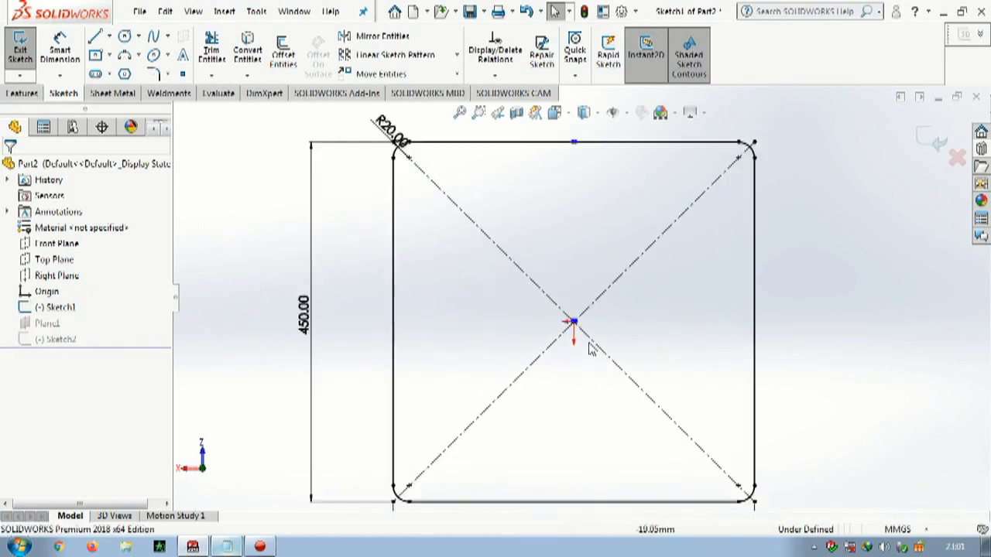
{"action": "scroll", "coordinate": [586, 301], "scroll_direction": "up", "scroll_amount": 2}
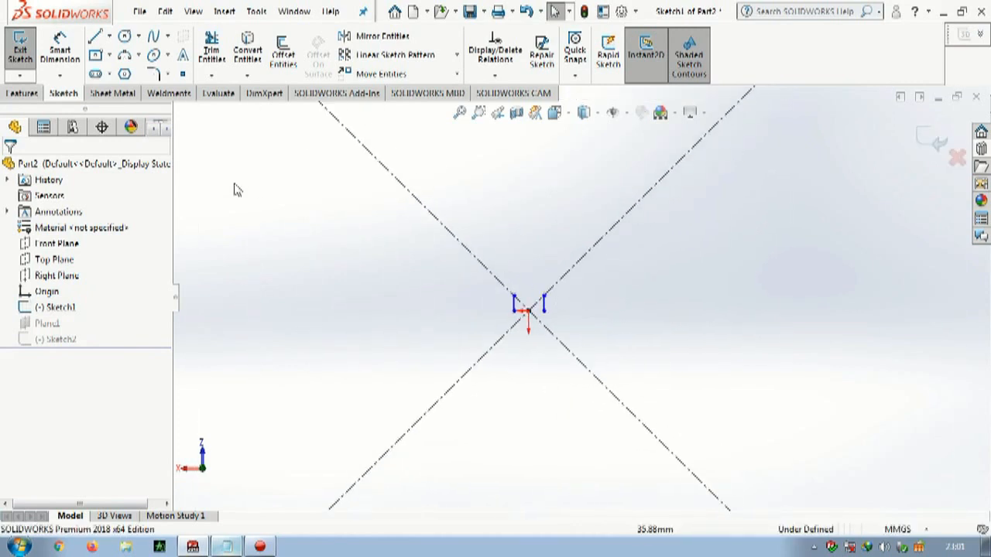
{"action": "left_click", "coordinate": [210, 54]}
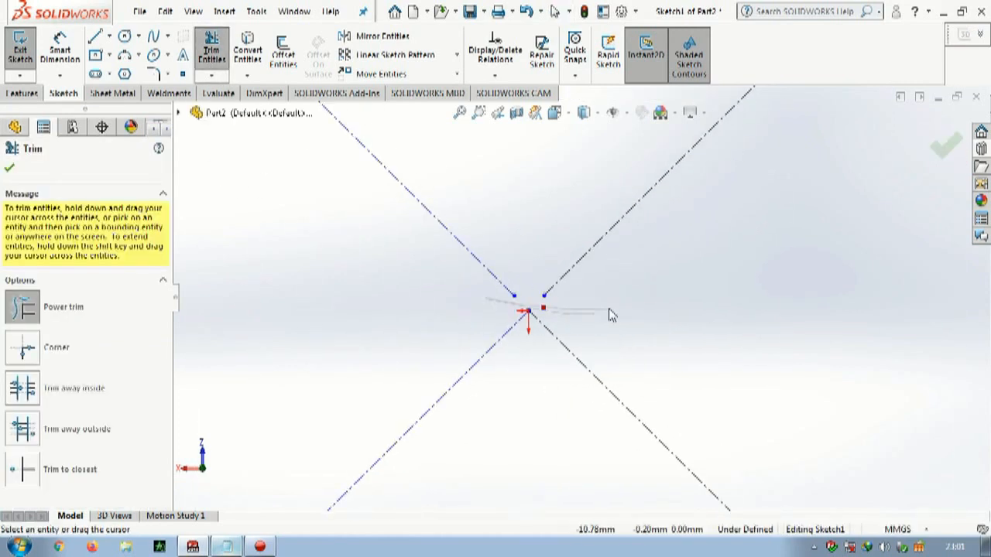
{"action": "left_click", "coordinate": [946, 150]}
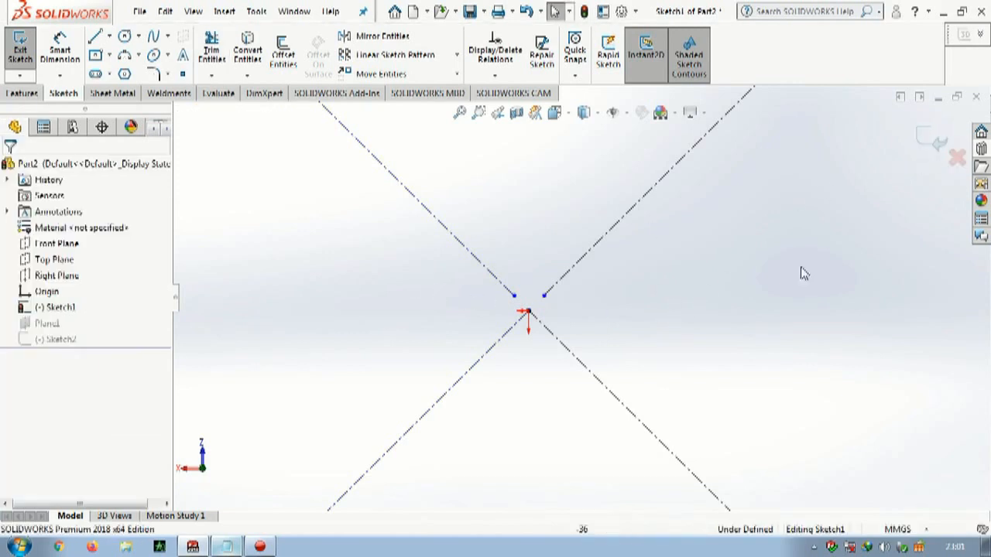
{"action": "left_click", "coordinate": [926, 146]}
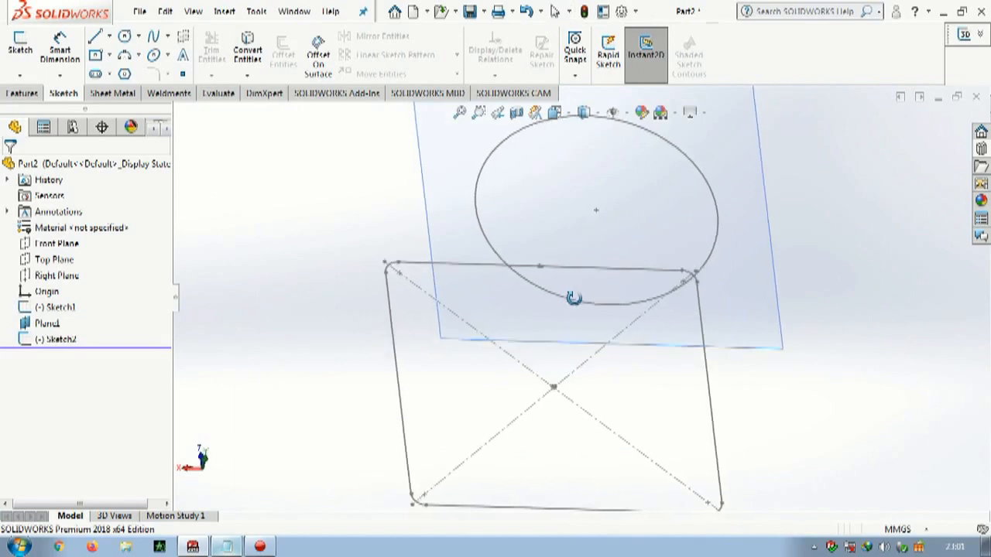
Start a sheet metal Lofted Bend with the open circle and the open square as its two profiles
{"action": "scroll", "coordinate": [619, 268], "scroll_direction": "down", "scroll_amount": 3}
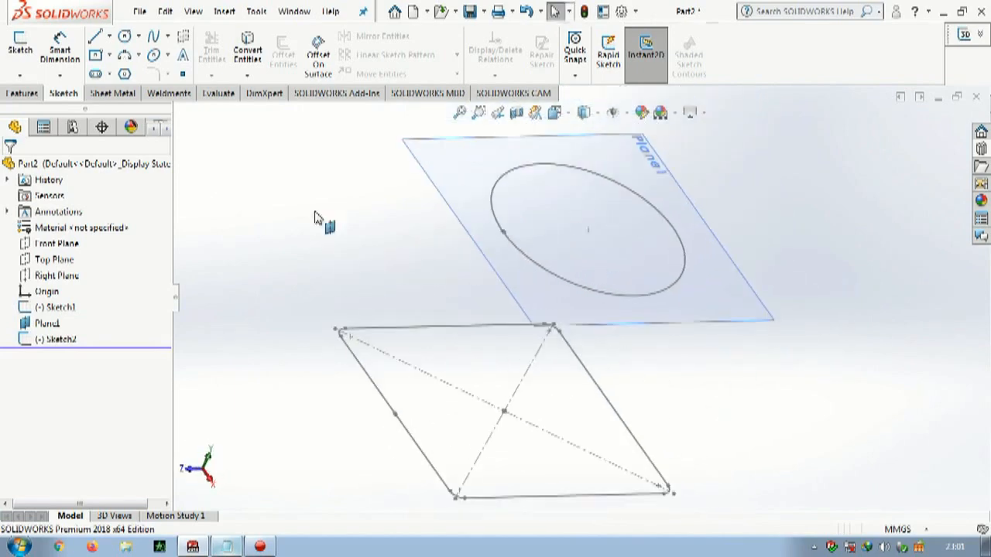
{"action": "left_click", "coordinate": [27, 94]}
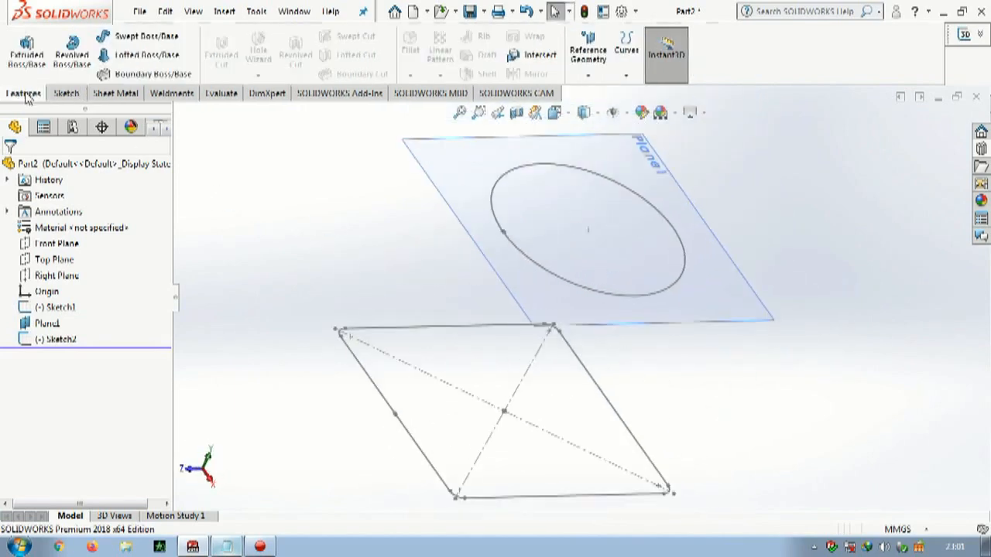
{"action": "left_click", "coordinate": [131, 94]}
{"action": "left_click", "coordinate": [118, 48]}
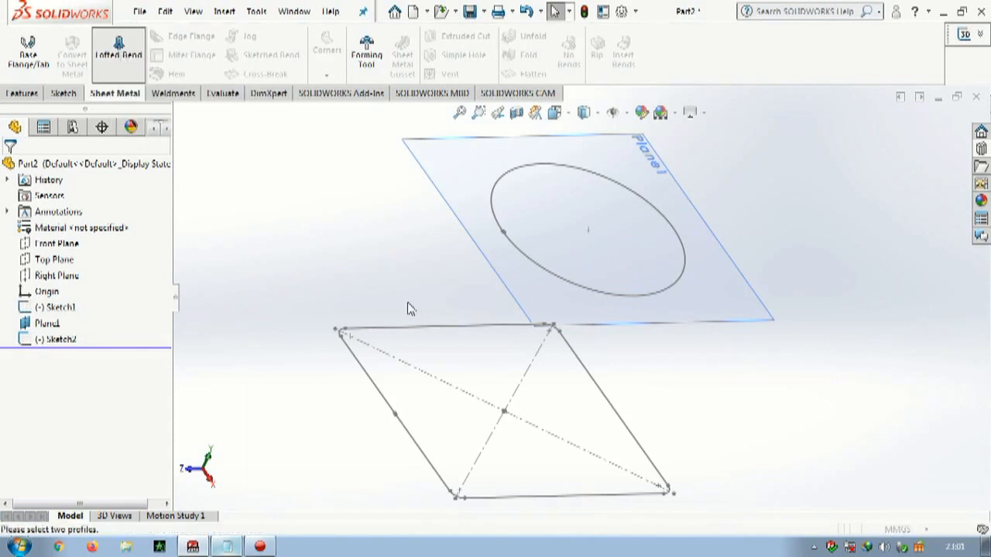
{"action": "left_click", "coordinate": [640, 300]}
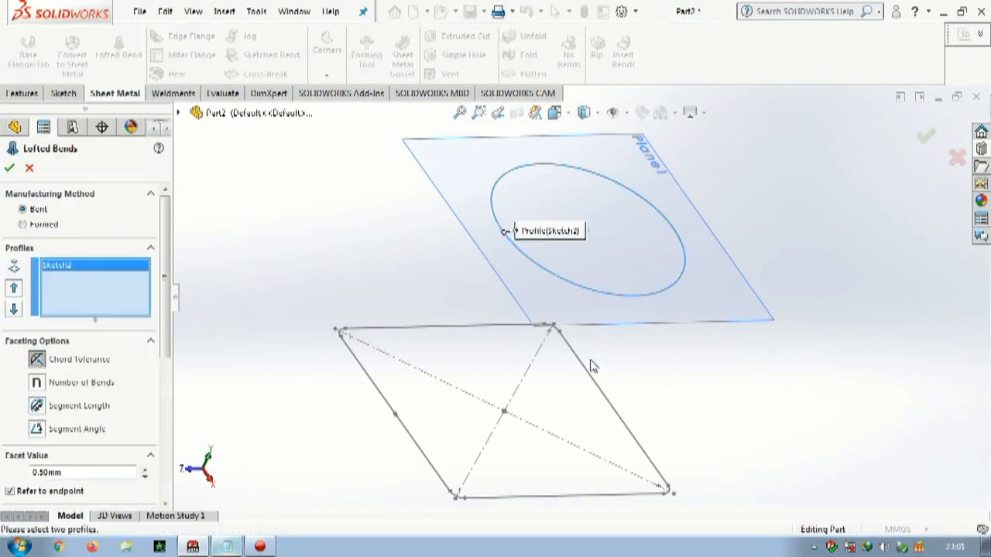
{"action": "left_click", "coordinate": [628, 496]}
{"action": "middle_click_drag", "start_coordinate": [681, 404], "coordinate": [384, 435]}
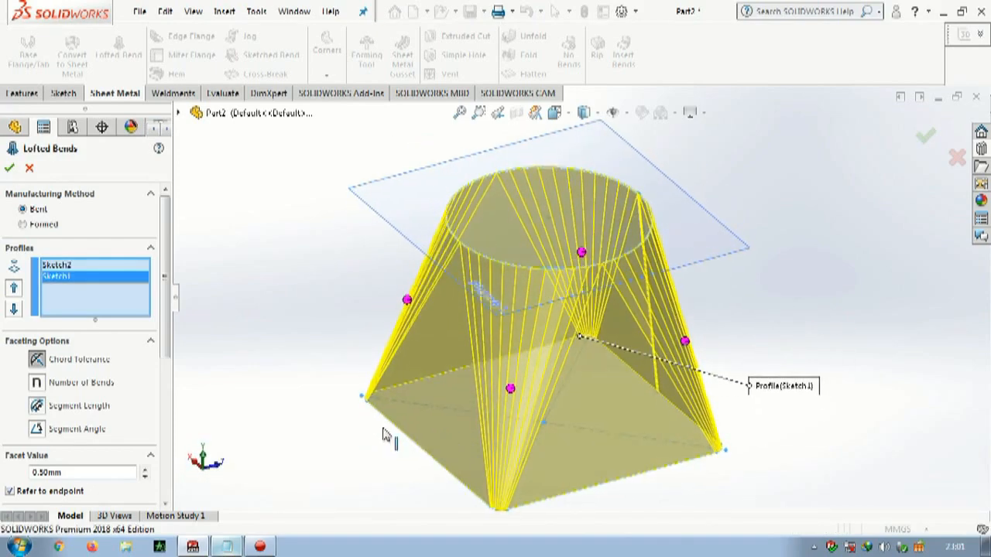
Set the lofted bend's sheet metal thickness to 6 mm
{"action": "left_click_drag", "start_coordinate": [164, 353], "coordinate": [156, 473]}
{"action": "left_click_drag", "start_coordinate": [124, 335], "coordinate": [26, 334]}
{"action": "type", "text": "1"}
{"action": "key", "text": "Tab"}
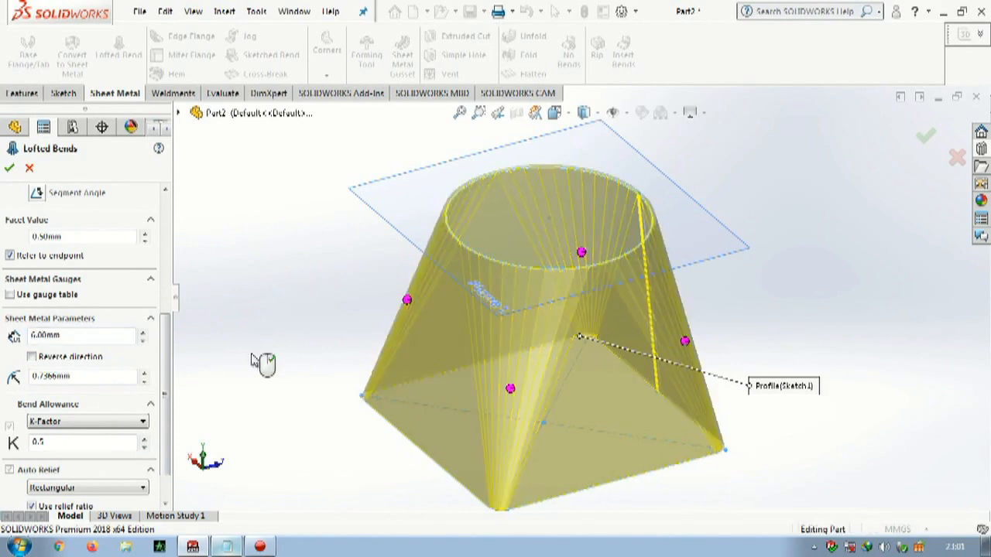
Try to reverse the 6 mm thickness direction of the lofted bend and accept the feature
{"action": "middle_click_drag", "start_coordinate": [511, 240], "coordinate": [512, 211]}
{"action": "scroll", "coordinate": [462, 214], "scroll_direction": "down", "scroll_amount": 5}
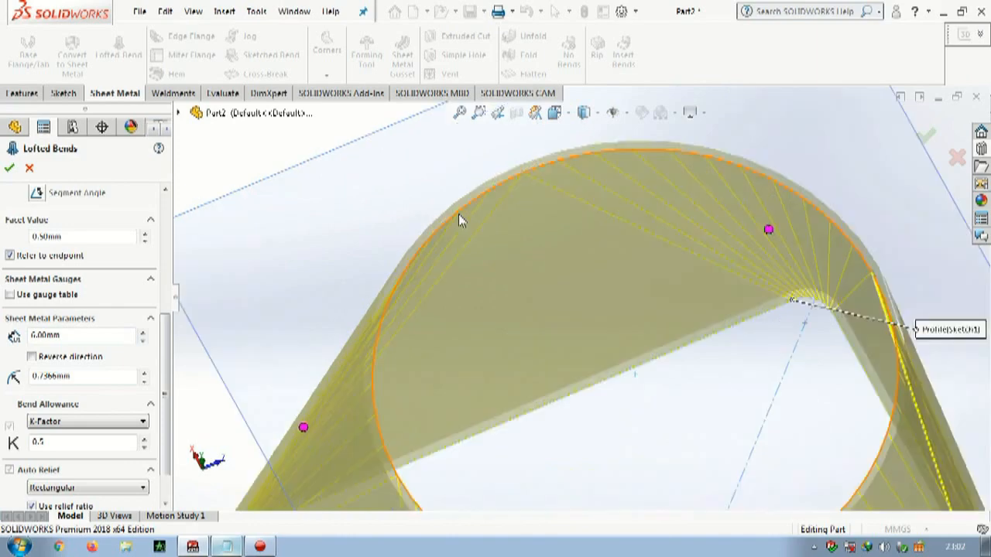
{"action": "scroll", "coordinate": [461, 289], "scroll_direction": "up", "scroll_amount": 4}
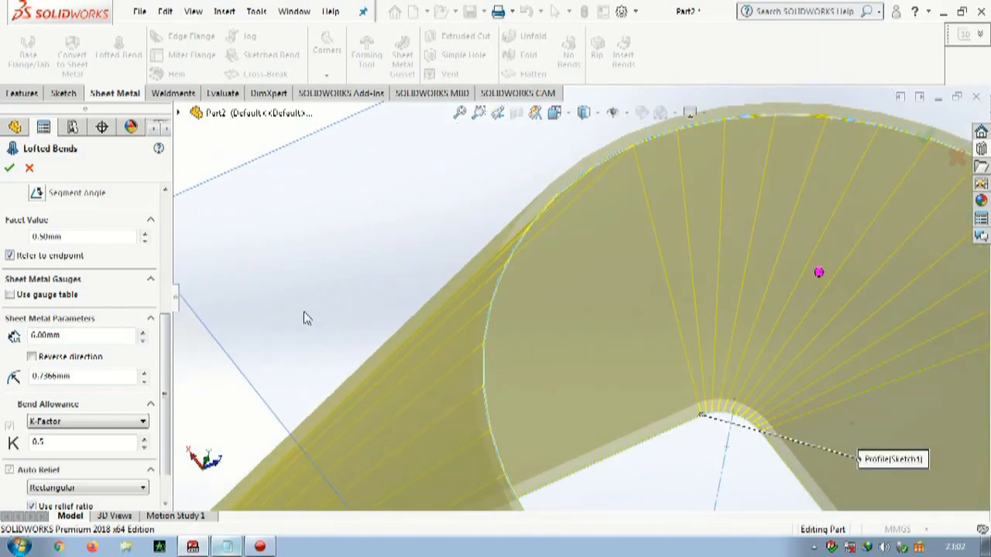
{"action": "left_click", "coordinate": [31, 357]}
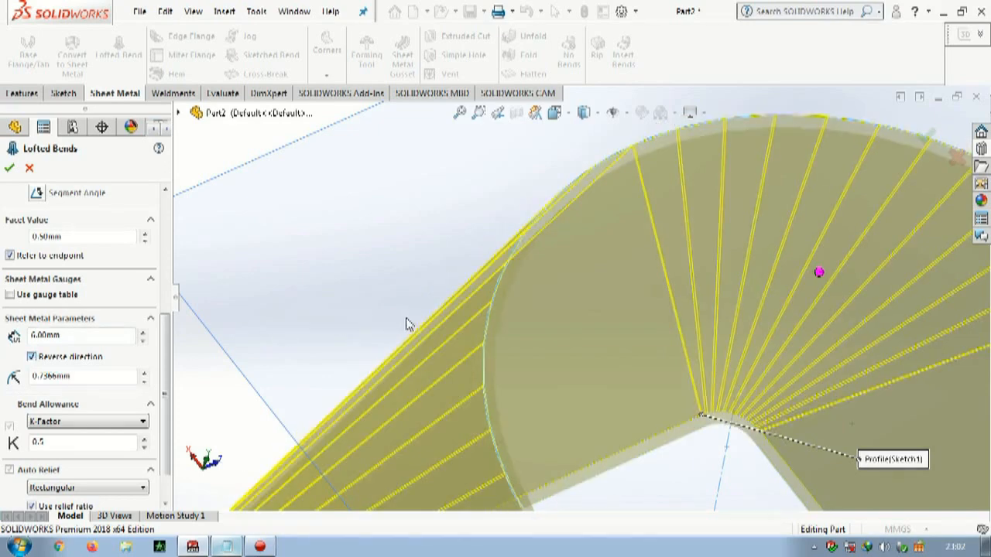
{"action": "scroll", "coordinate": [451, 322], "scroll_direction": "up", "scroll_amount": 5}
{"action": "middle_click_drag", "start_coordinate": [451, 324], "coordinate": [465, 399]}
{"action": "scroll", "coordinate": [465, 400], "scroll_direction": "up", "scroll_amount": 3}
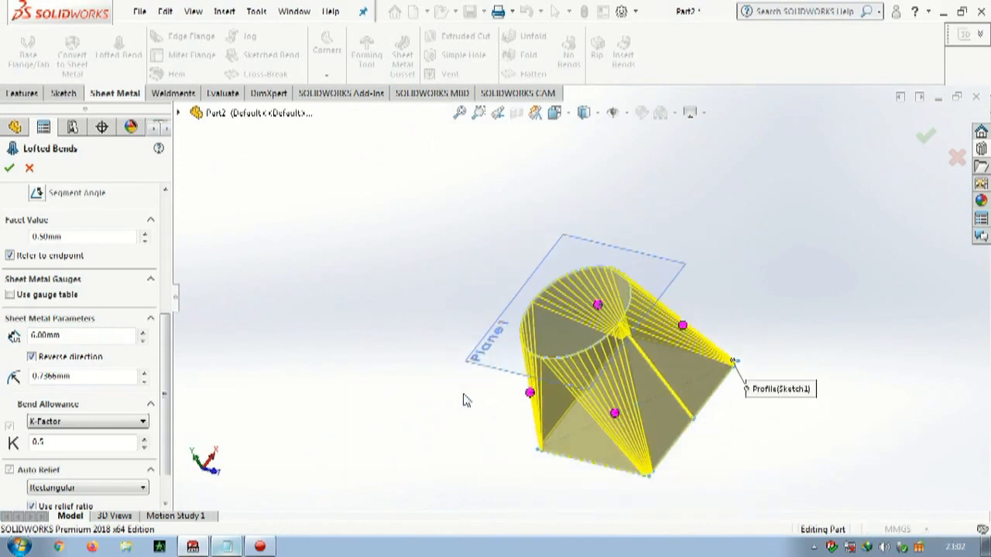
{"action": "left_click", "coordinate": [10, 167]}
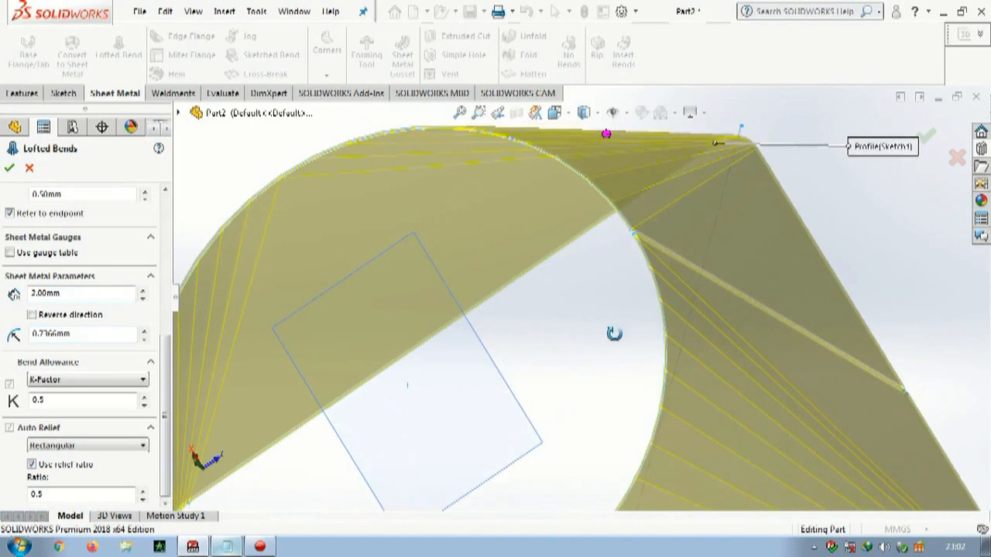
Create the lofted bend with a 2 mm thickness in the default, unreversed direction
{"action": "left_click", "coordinate": [9, 167]}
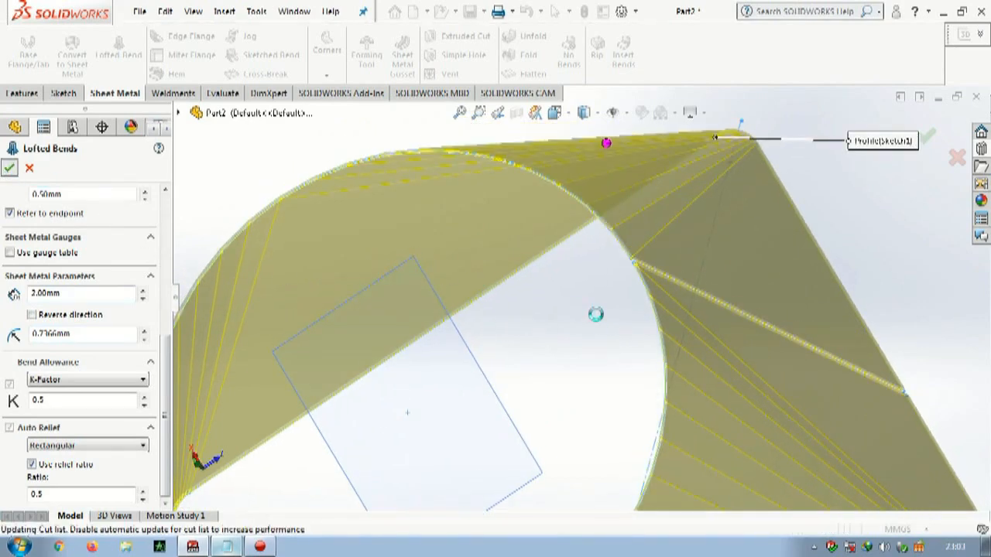
{"action": "middle_click_drag", "start_coordinate": [595, 314], "coordinate": [395, 328]}
{"action": "scroll", "coordinate": [396, 328], "scroll_direction": "up", "scroll_amount": 4}
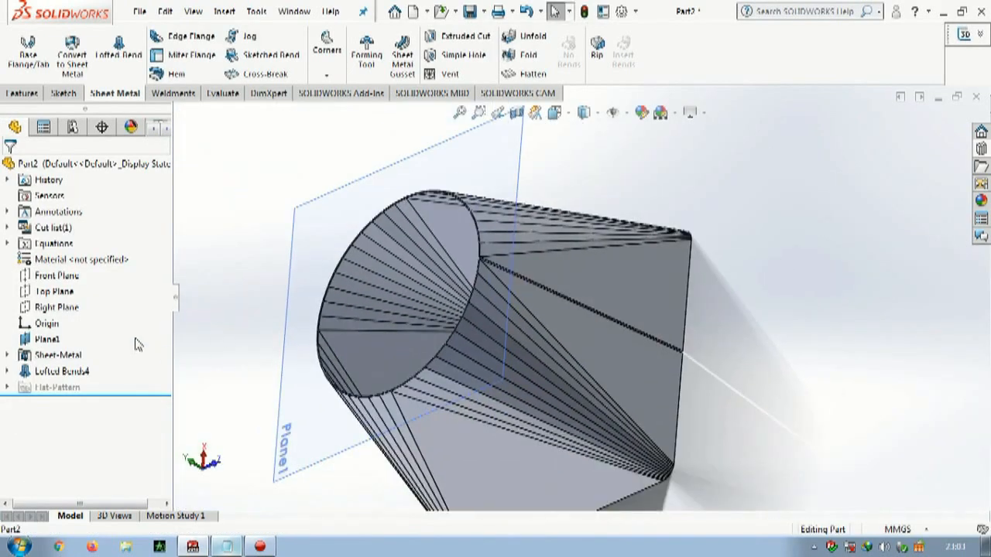
Edit the lofted bend to override the default sheet metal parameters with a 1 mm bend radius and 5 mm thickness
{"action": "double_click", "coordinate": [82, 367]}
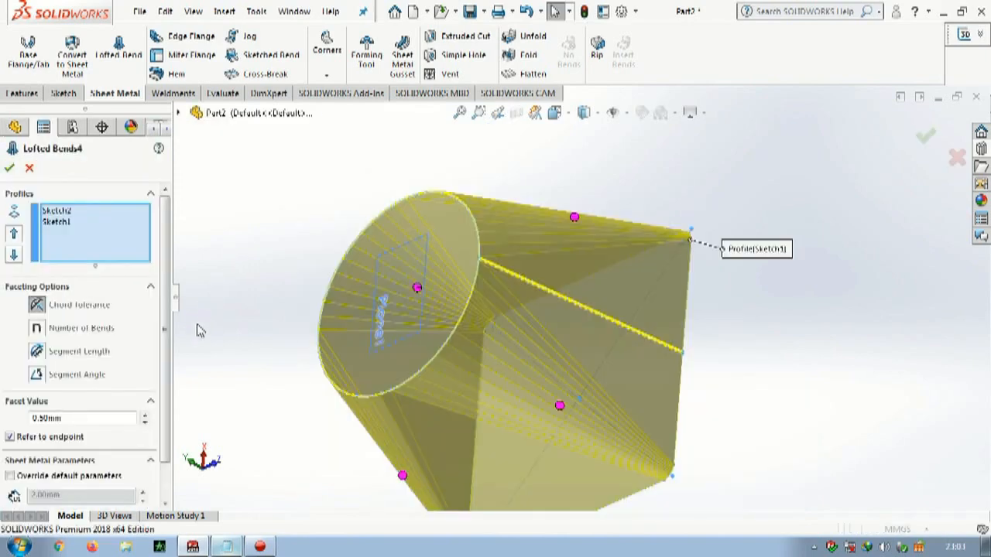
{"action": "scroll", "coordinate": [164, 383], "scroll_direction": "down", "scroll_amount": 1}
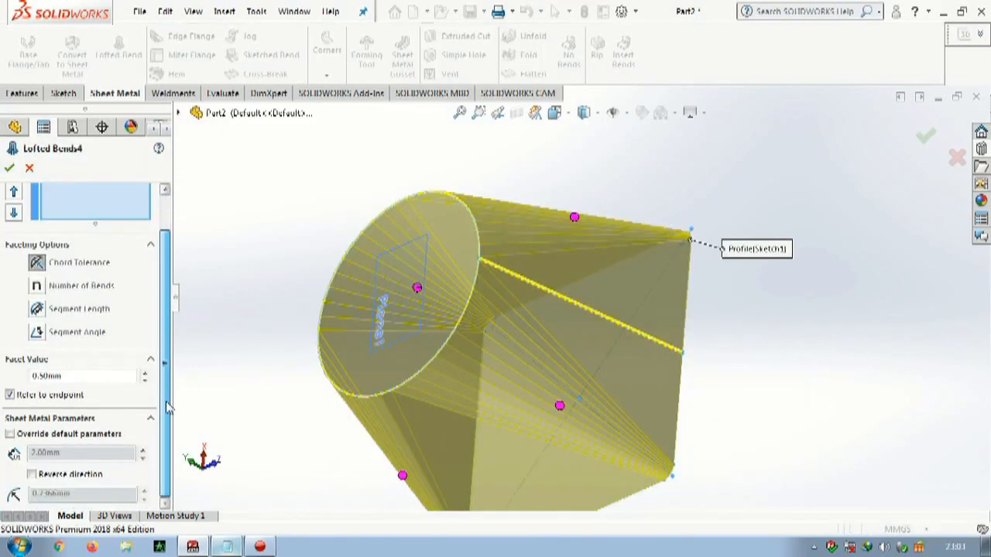
{"action": "left_click", "coordinate": [9, 434]}
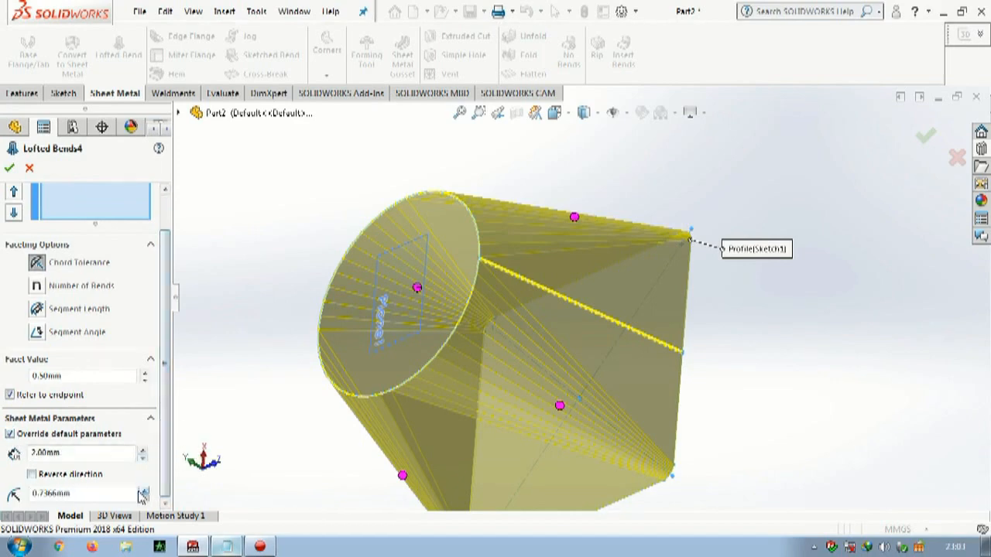
{"action": "left_click_drag", "start_coordinate": [86, 496], "coordinate": [17, 494]}
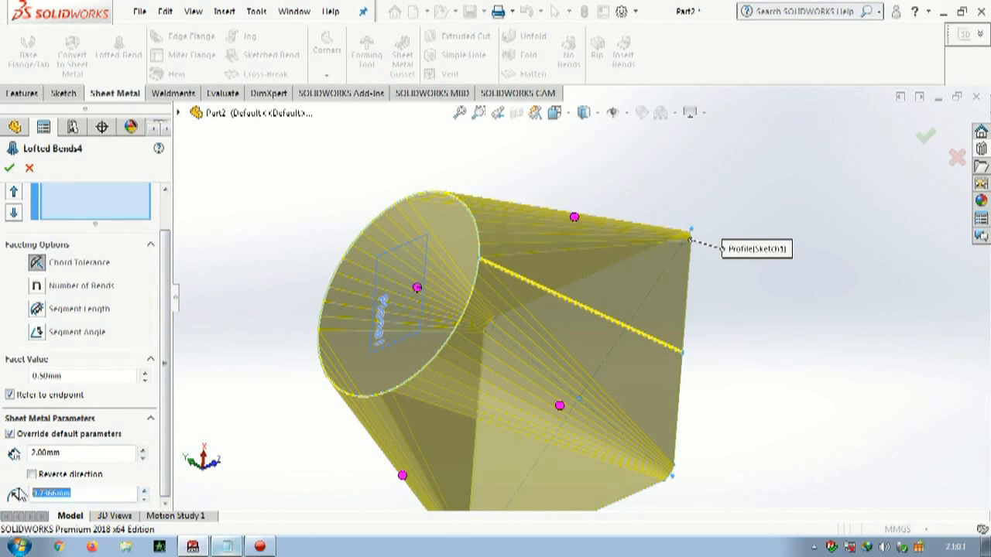
{"action": "type", "text": "1"}
{"action": "left_click_drag", "start_coordinate": [52, 452], "coordinate": [14, 455]}
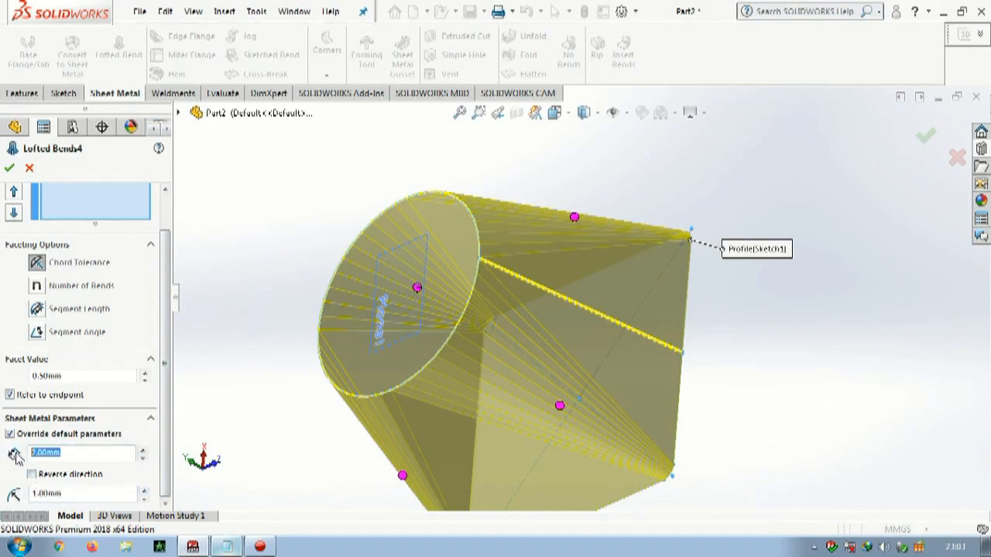
{"action": "type", "text": "5"}
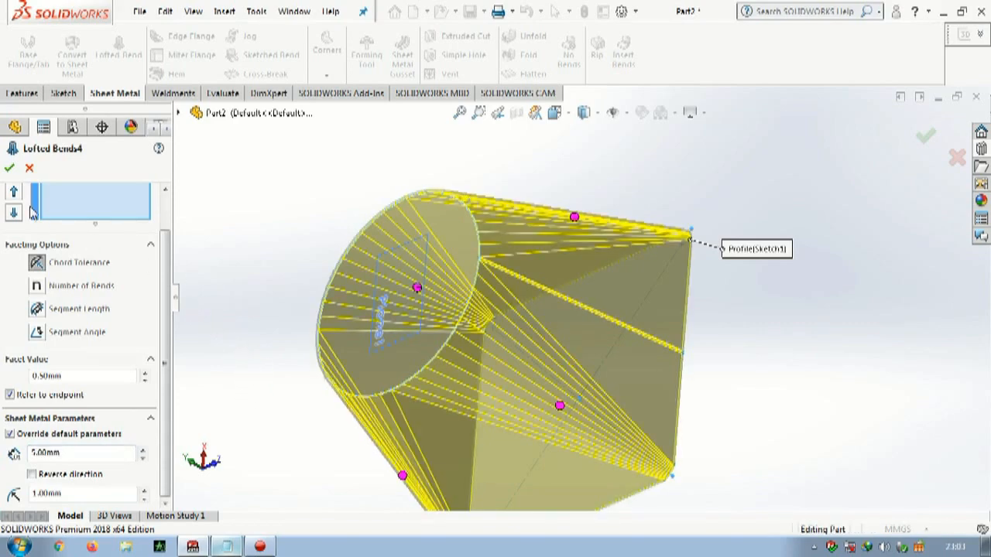
{"action": "left_click", "coordinate": [9, 167]}
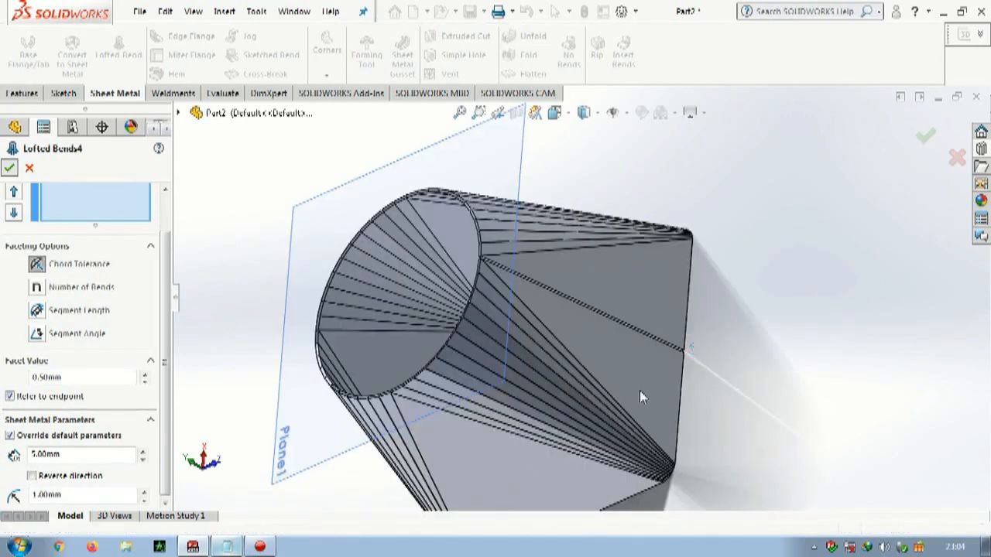
Turn off the display of reference planes in the model view
{"action": "middle_click_drag", "start_coordinate": [586, 409], "coordinate": [590, 339]}
{"action": "scroll", "coordinate": [540, 286], "scroll_direction": "down", "scroll_amount": 5}
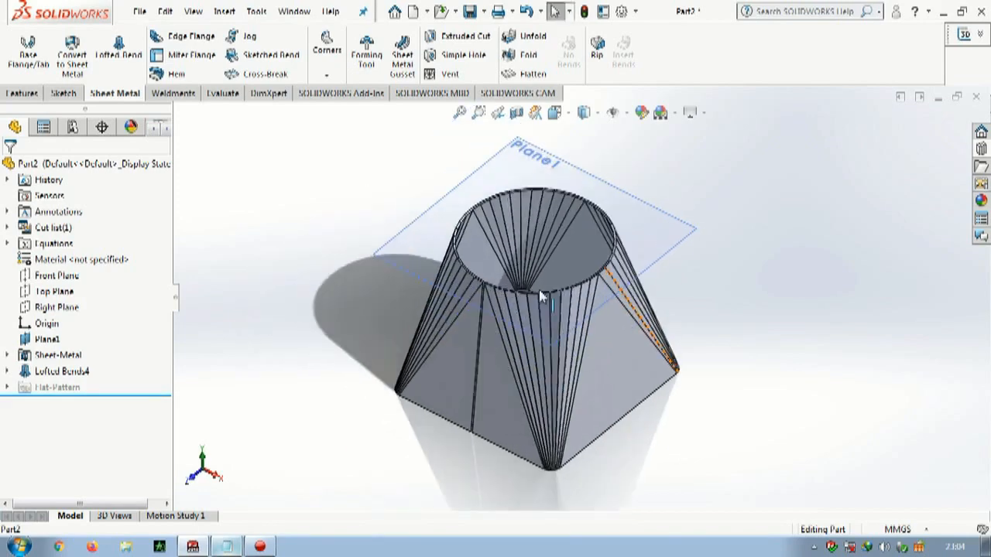
{"action": "left_click", "coordinate": [615, 113]}
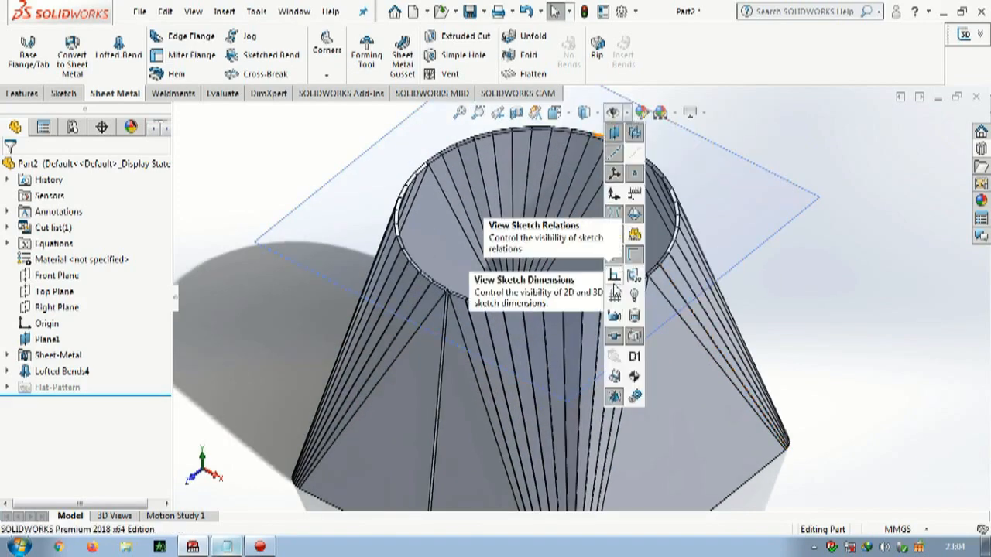
{"action": "left_click", "coordinate": [614, 134]}
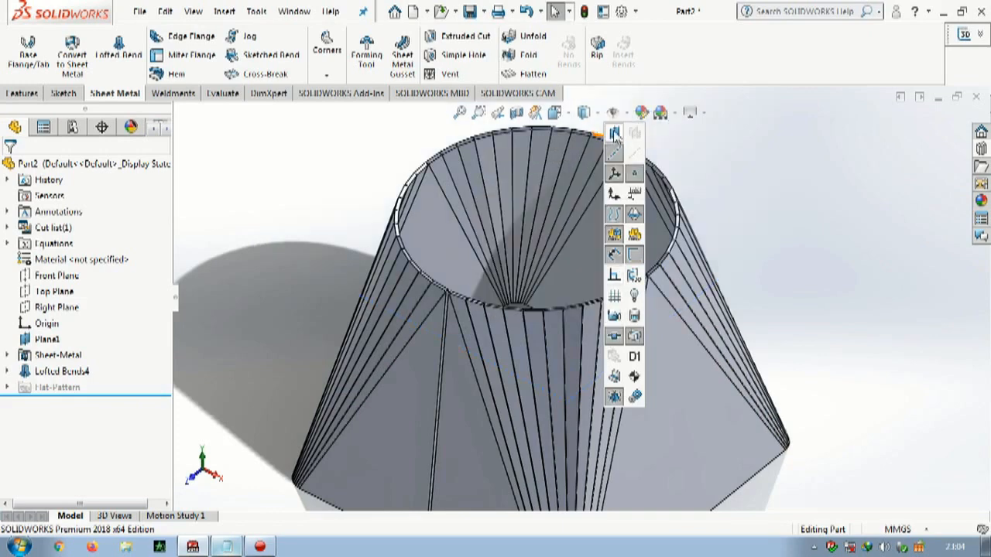
{"action": "left_click", "coordinate": [797, 235]}
Flatten the sheet metal transition and examine the unfolded blank's outline and bend lines
{"action": "scroll", "coordinate": [592, 344], "scroll_direction": "up", "scroll_amount": 4}
{"action": "scroll", "coordinate": [593, 346], "scroll_direction": "down", "scroll_amount": 3}
{"action": "middle_click_drag", "start_coordinate": [592, 346], "coordinate": [634, 333]}
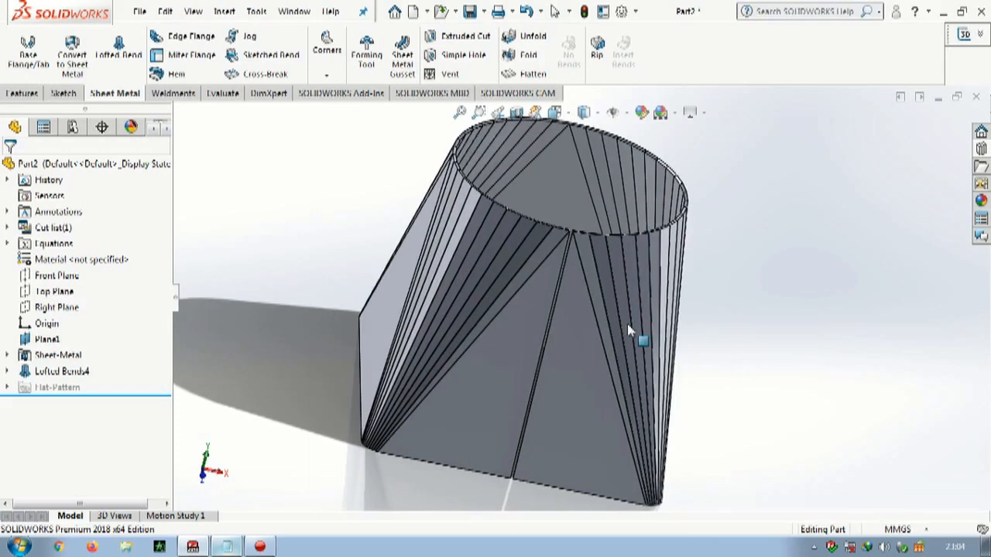
{"action": "left_click", "coordinate": [529, 75]}
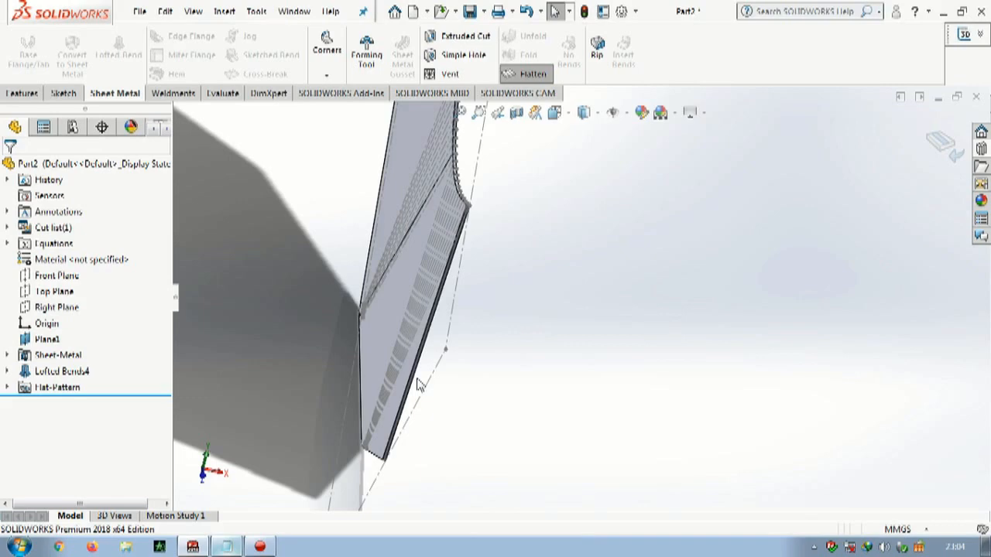
{"action": "mouse_move", "coordinate": [418, 384]}
{"action": "middle_mouse_down"}
{"action": "mouse_move", "coordinate": [480, 313]}
{"action": "mouse_move", "coordinate": [553, 265]}
{"action": "mouse_move", "coordinate": [524, 250]}
{"action": "mouse_move", "coordinate": [570, 284]}
{"action": "mouse_move", "coordinate": [537, 383]}
{"action": "mouse_move", "coordinate": [527, 313]}
{"action": "middle_mouse_up"}
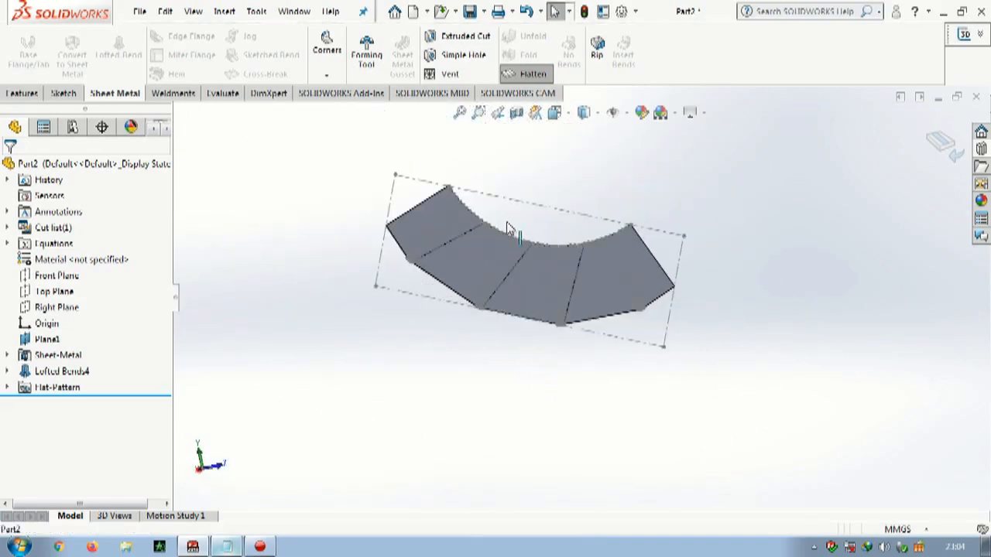
{"action": "scroll", "coordinate": [527, 314], "scroll_direction": "down", "scroll_amount": 3}
{"action": "middle_click_drag", "start_coordinate": [489, 346], "coordinate": [538, 323]}
{"action": "scroll", "coordinate": [542, 313], "scroll_direction": "down", "scroll_amount": 1}
{"action": "scroll", "coordinate": [588, 327], "scroll_direction": "up", "scroll_amount": 5}
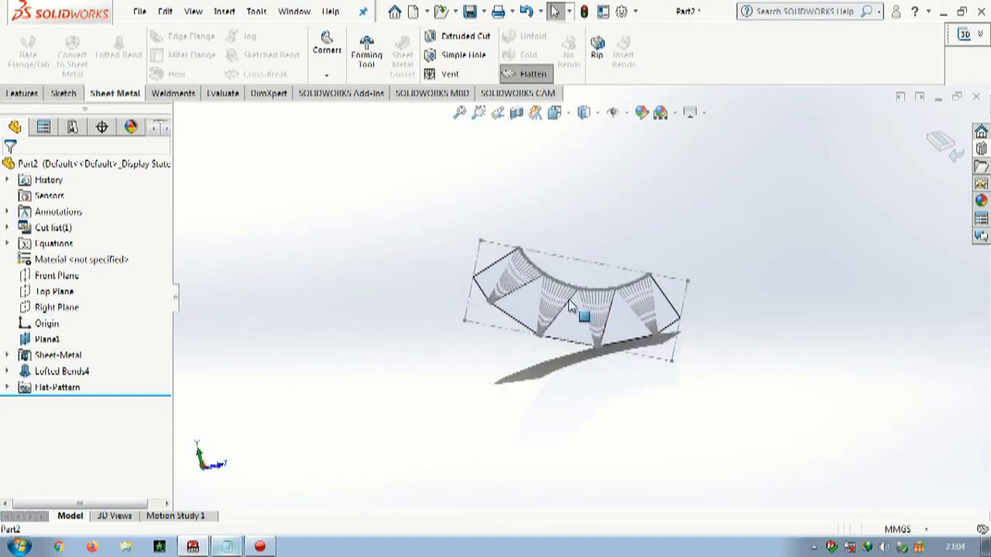
{"action": "scroll", "coordinate": [564, 298], "scroll_direction": "down", "scroll_amount": 8}
{"action": "scroll", "coordinate": [577, 325], "scroll_direction": "up", "scroll_amount": 3}
{"action": "middle_click_drag", "start_coordinate": [581, 323], "coordinate": [397, 310]}
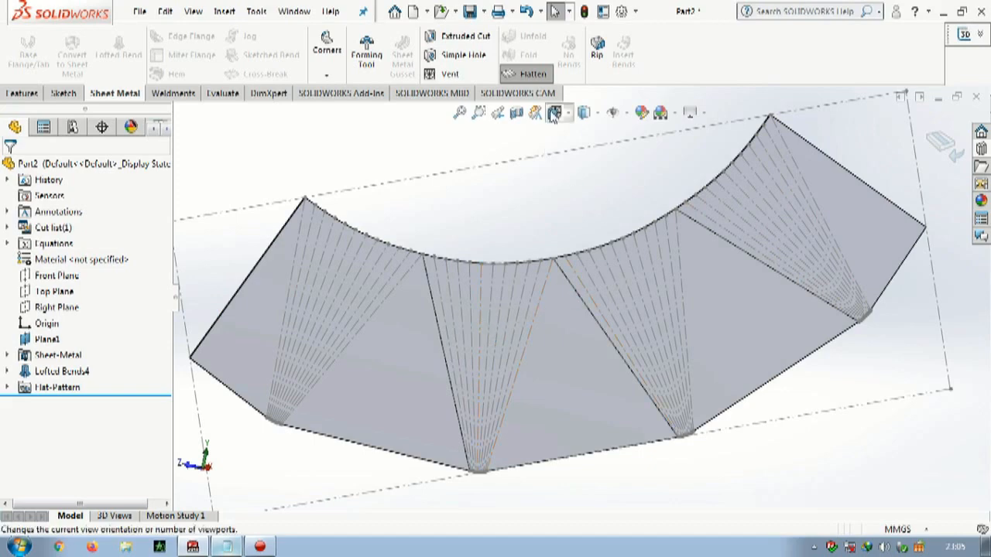
Return the flattened transition to its folded square-to-round shape
{"action": "left_click", "coordinate": [525, 72]}
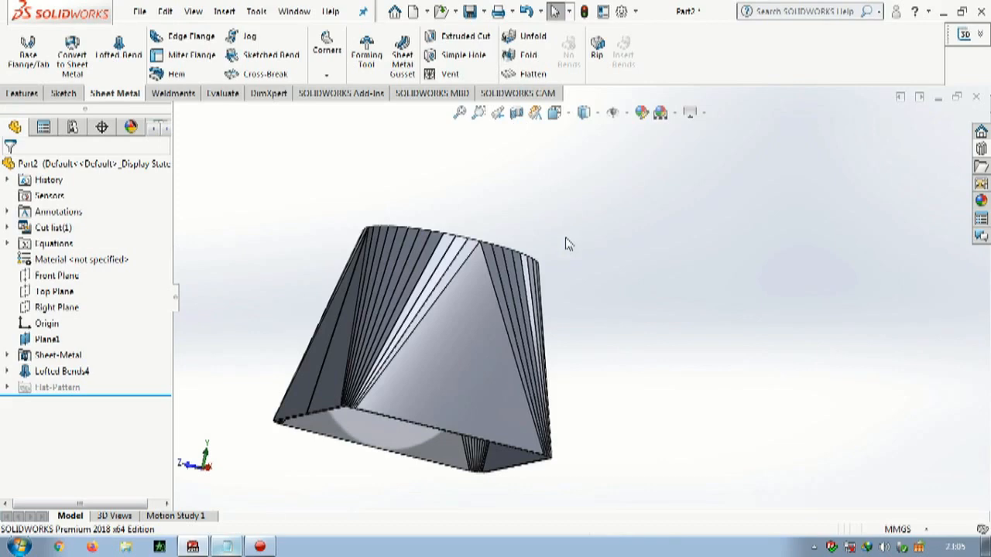
{"action": "middle_click_drag", "start_coordinate": [494, 311], "coordinate": [472, 388]}
{"action": "scroll", "coordinate": [473, 381], "scroll_direction": "up", "scroll_amount": 1}
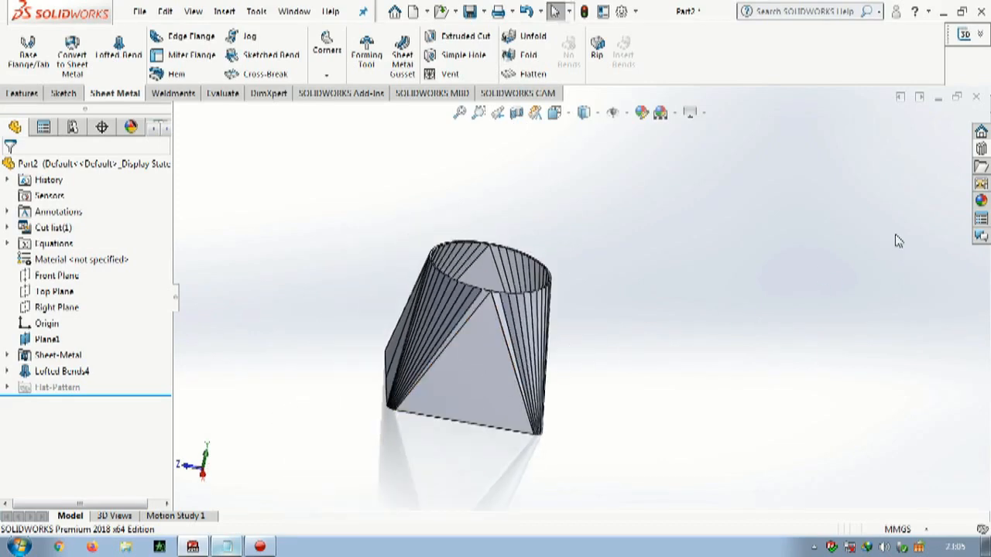